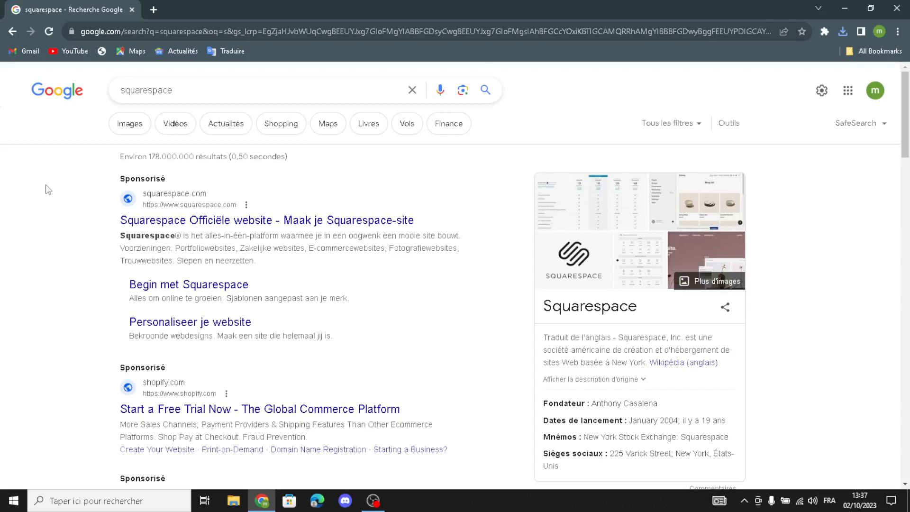
Open Squarespace's template questionnaire from the search results and describe the site as "fitness and workout equipment".
{"action": "left_click", "coordinate": [176, 221]}
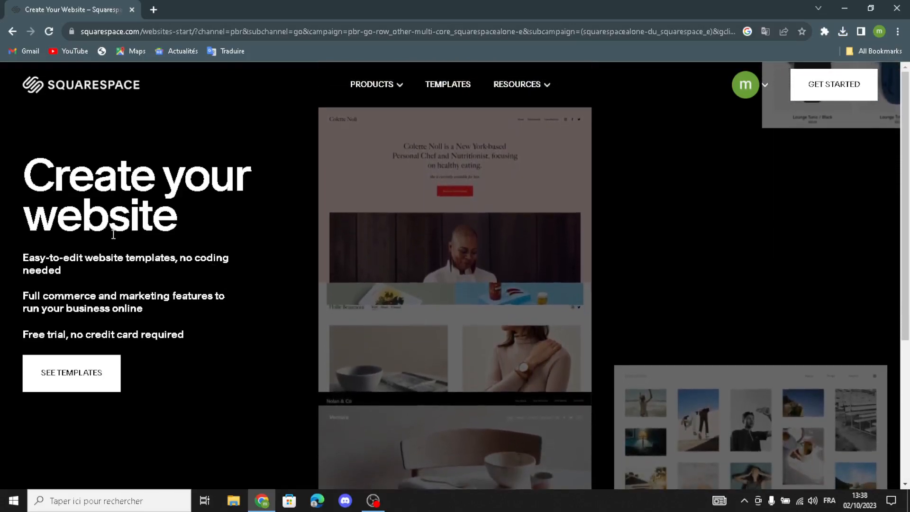
{"action": "left_click", "coordinate": [62, 382]}
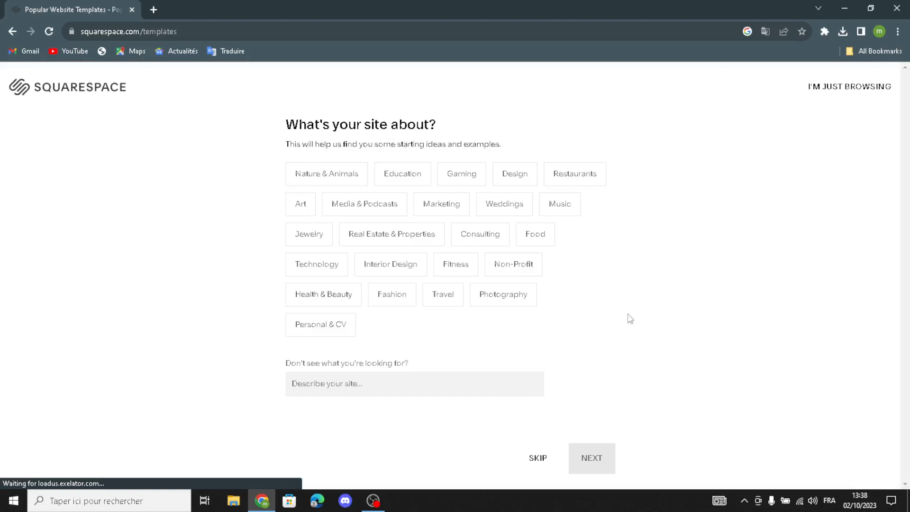
{"action": "left_click", "coordinate": [456, 264]}
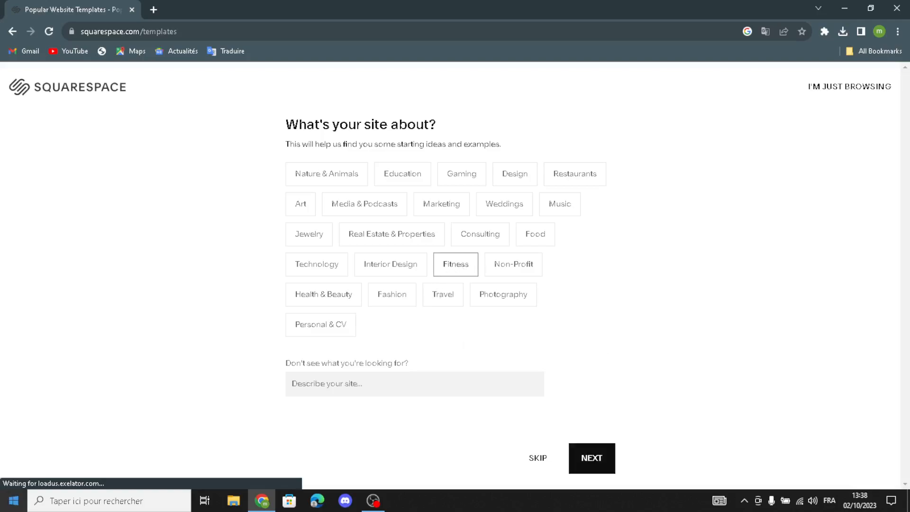
{"action": "left_click", "coordinate": [350, 392]}
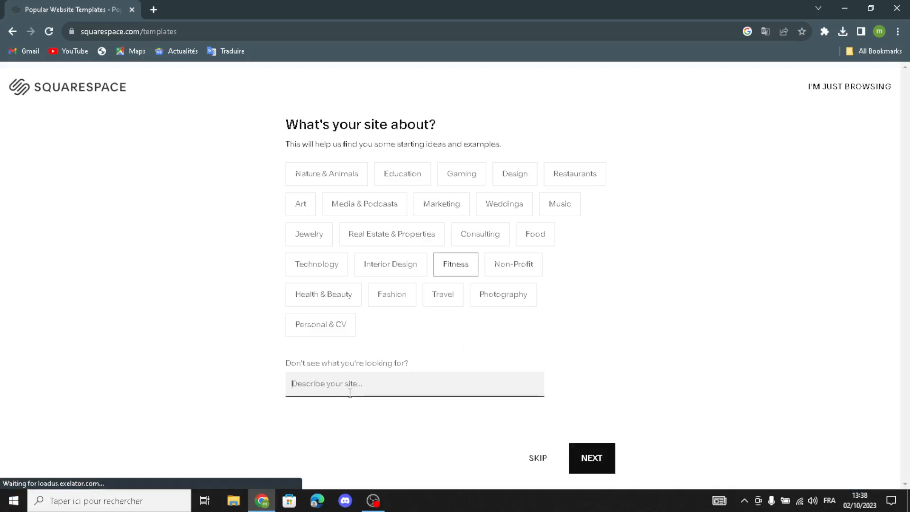
{"action": "type", "text": "fit"}
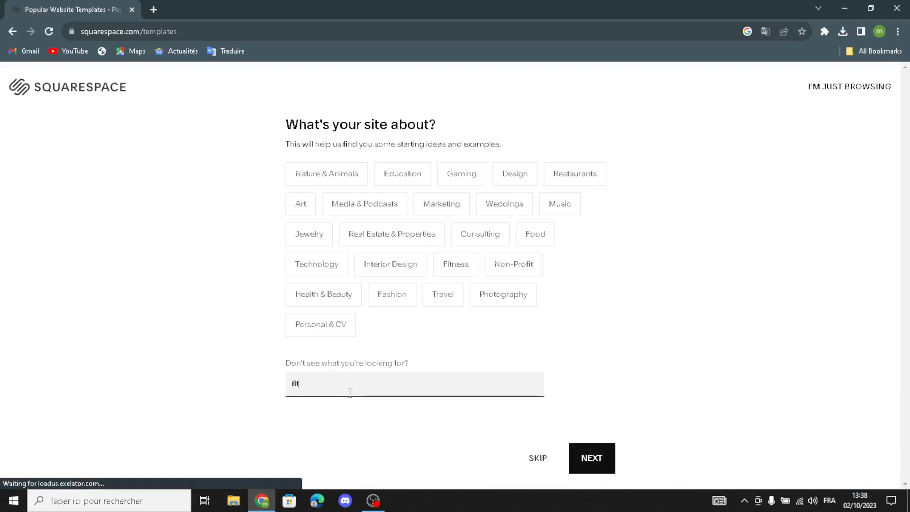
{"action": "type", "text": "ness and workout e"}
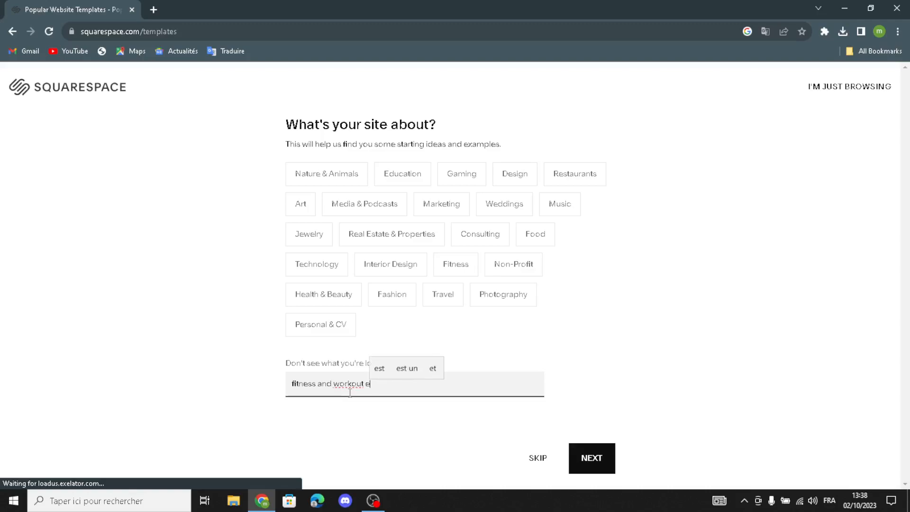
{"action": "type", "text": "quipment"}
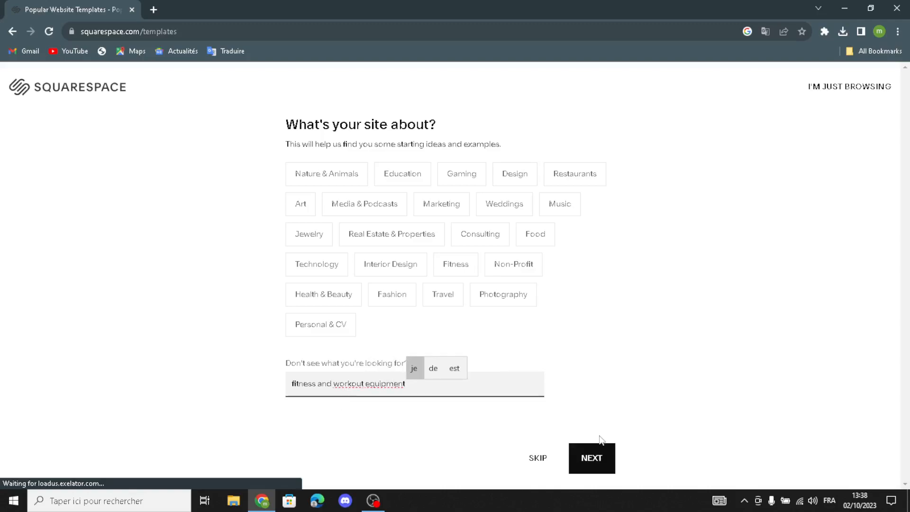
{"action": "left_click", "coordinate": [601, 459]}
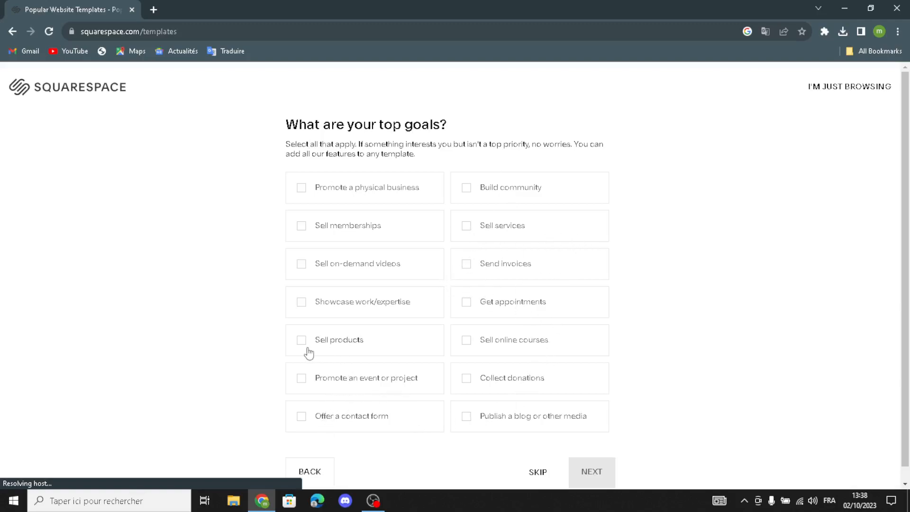
Set the site's top goals to Promote a physical business and Sell products, and continue.
{"action": "left_click_drag", "start_coordinate": [316, 340], "coordinate": [321, 340]}
{"action": "left_click", "coordinate": [383, 189]}
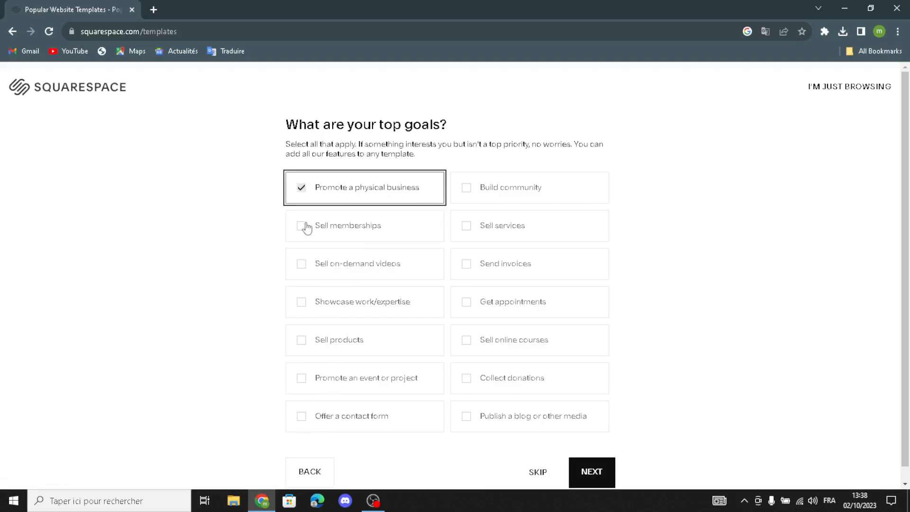
{"action": "left_click", "coordinate": [349, 341]}
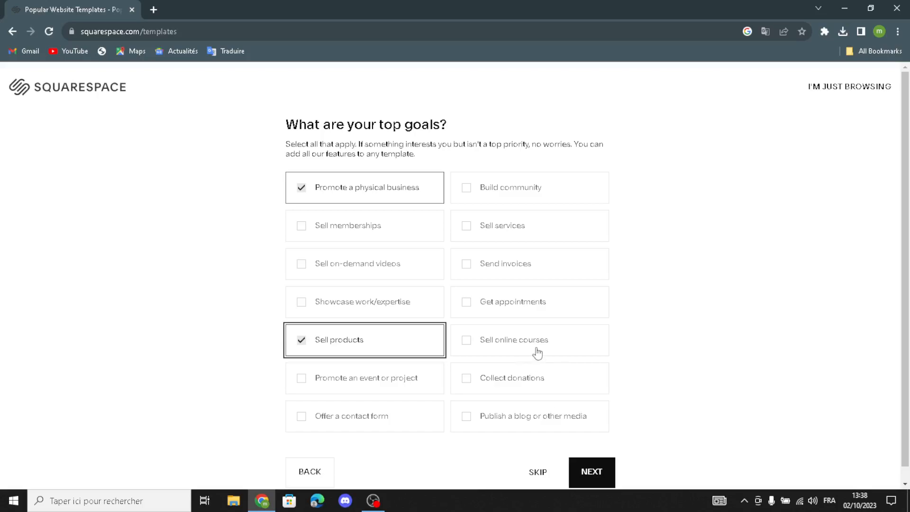
{"action": "left_click", "coordinate": [590, 471]}
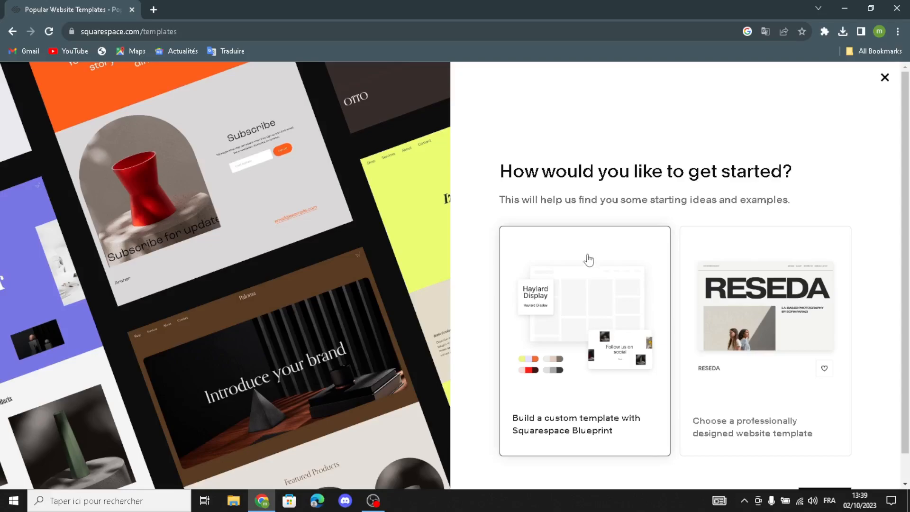
Start building a custom template with Squarespace Blueprint and title the site FitGearHub.
{"action": "left_click", "coordinate": [577, 359]}
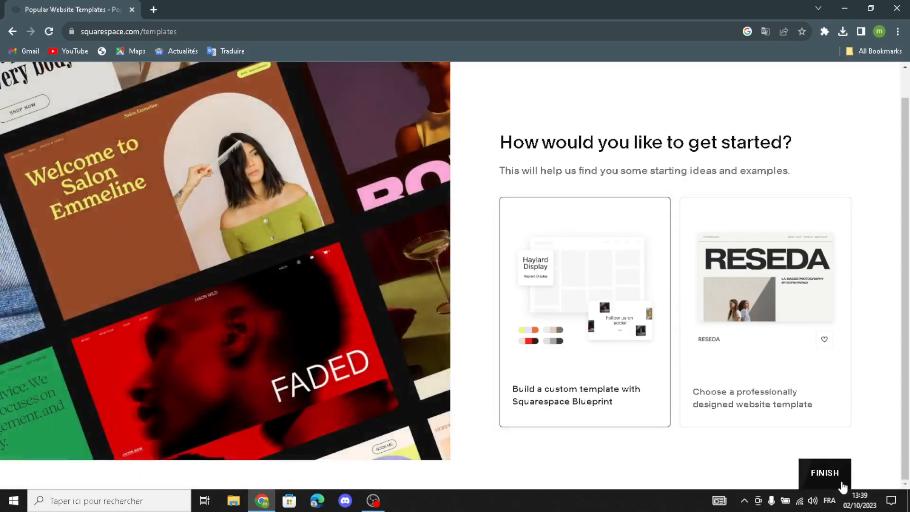
{"action": "left_click", "coordinate": [838, 484]}
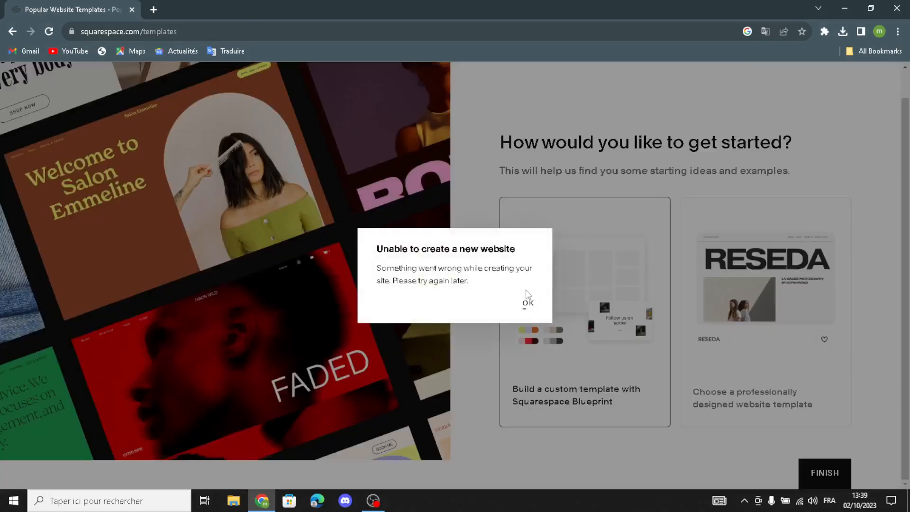
{"action": "left_click", "coordinate": [527, 302]}
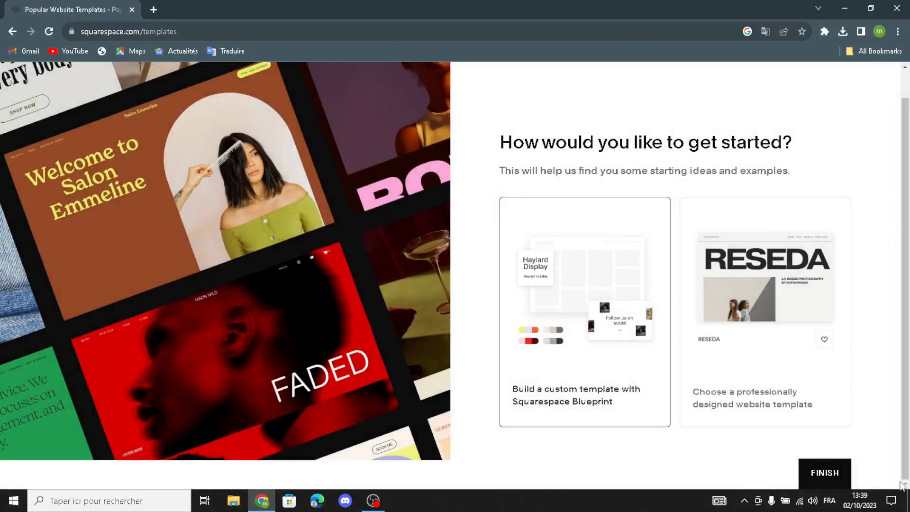
{"action": "left_click", "coordinate": [811, 472]}
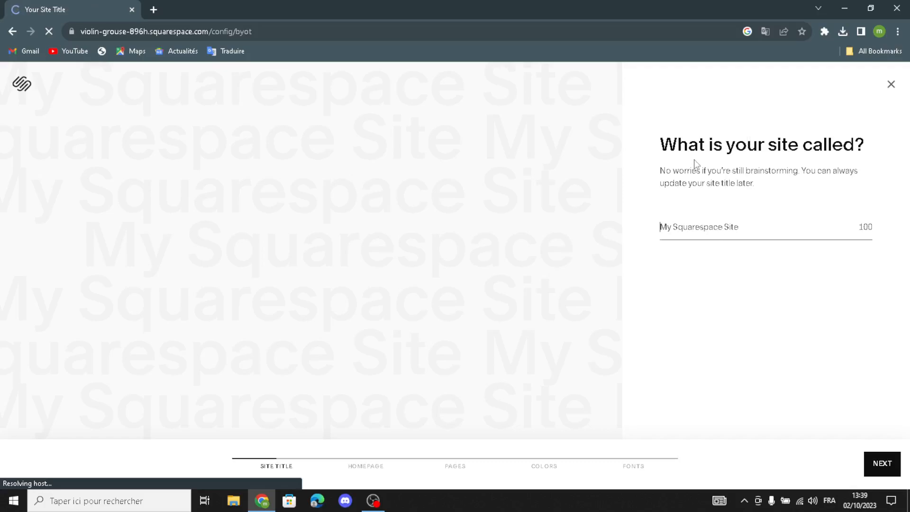
{"action": "type", "text": "FitGearHub"}
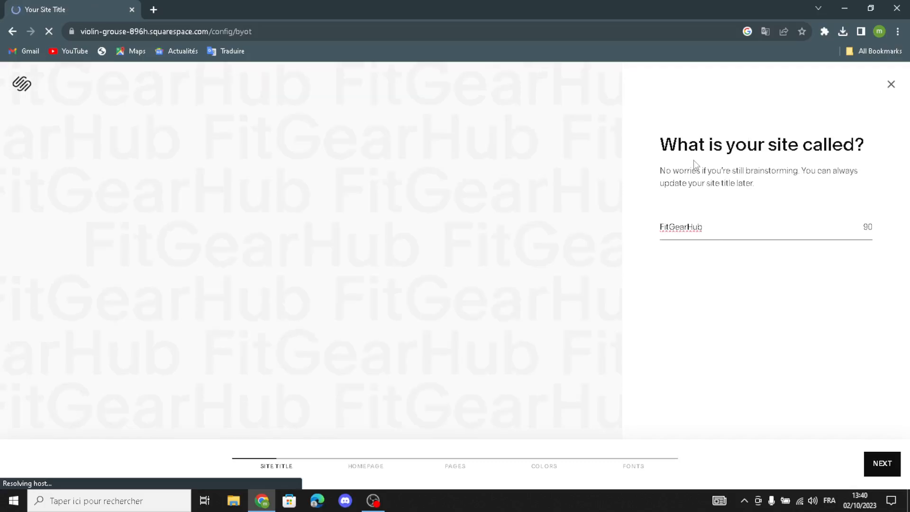
{"action": "left_click", "coordinate": [883, 464]}
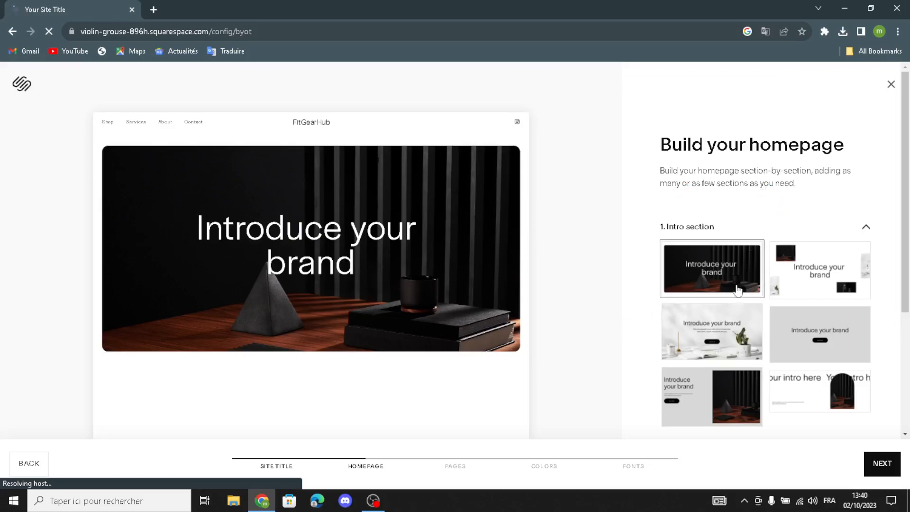
Add the plain grey intro section with a button and the "Shop our product" section with an arched image to the homepage.
{"action": "scroll", "coordinate": [721, 250], "scroll_direction": "down", "scroll_amount": 1}
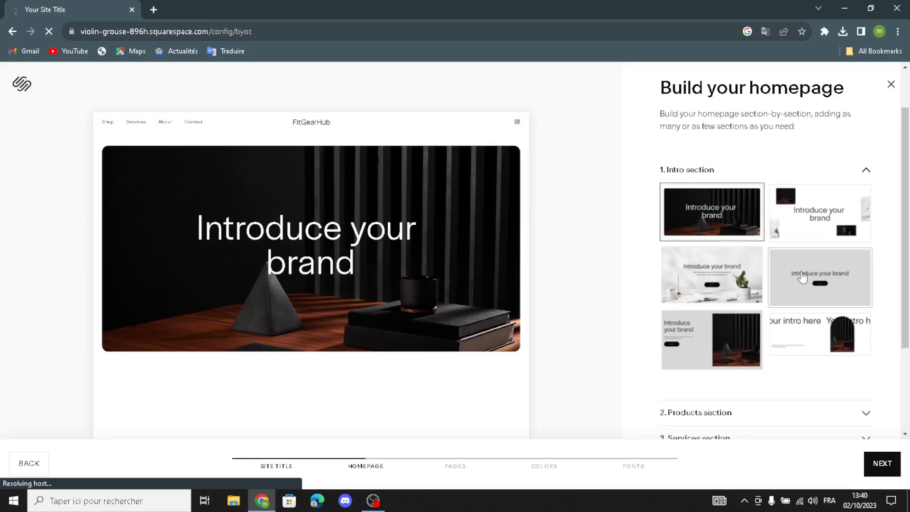
{"action": "left_click", "coordinate": [825, 285]}
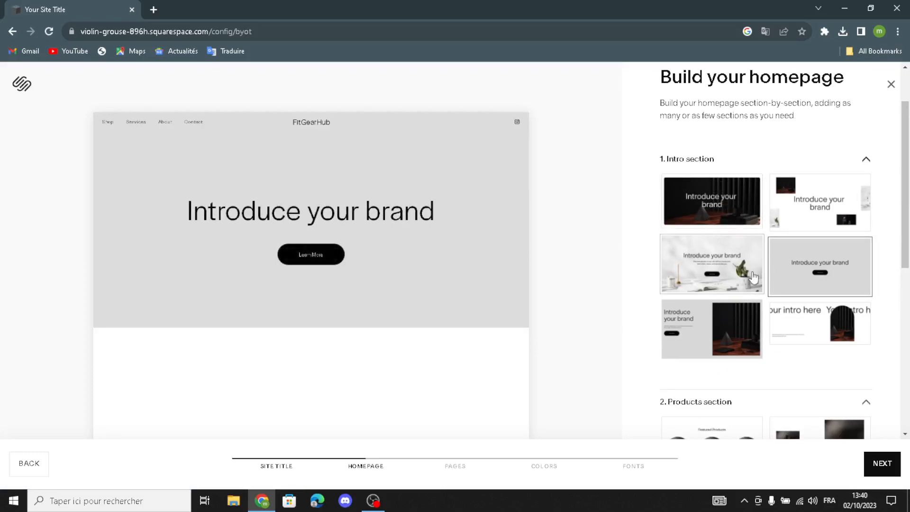
{"action": "scroll", "coordinate": [735, 237], "scroll_direction": "down", "scroll_amount": 5}
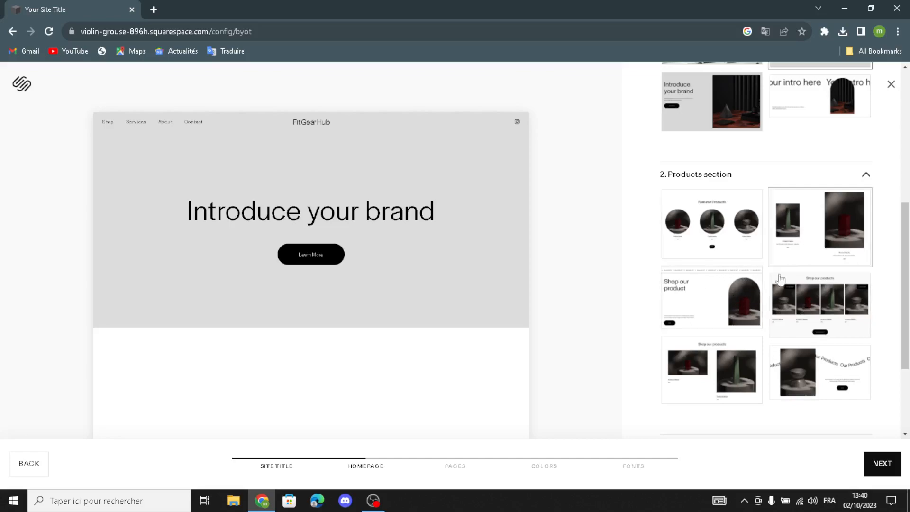
{"action": "left_click", "coordinate": [700, 294]}
Add the expandable Services list and the "More about our brand" section with expandable questions to the homepage.
{"action": "scroll", "coordinate": [749, 332], "scroll_direction": "down", "scroll_amount": 7}
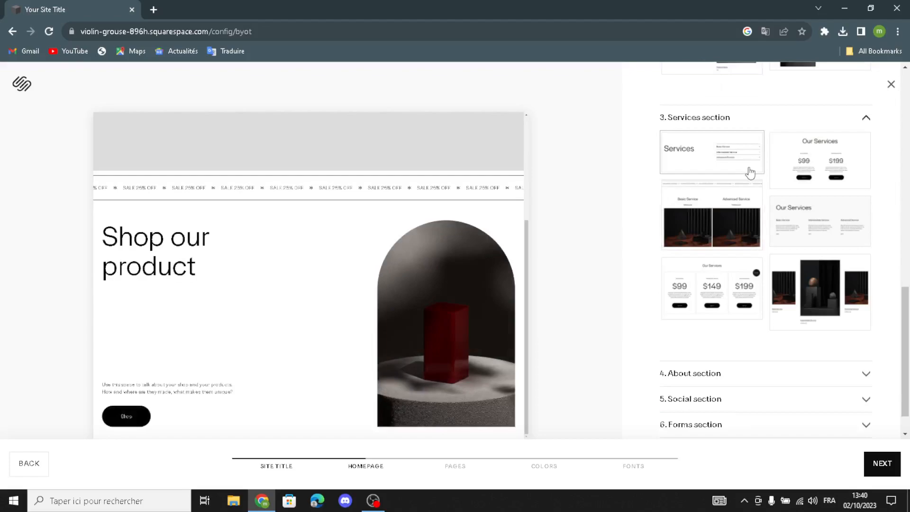
{"action": "left_click", "coordinate": [677, 153]}
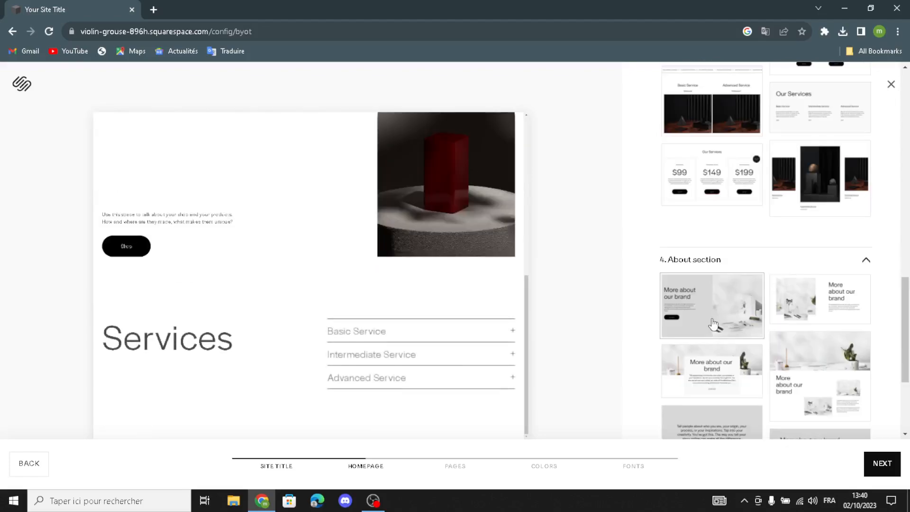
{"action": "left_click", "coordinate": [809, 390]}
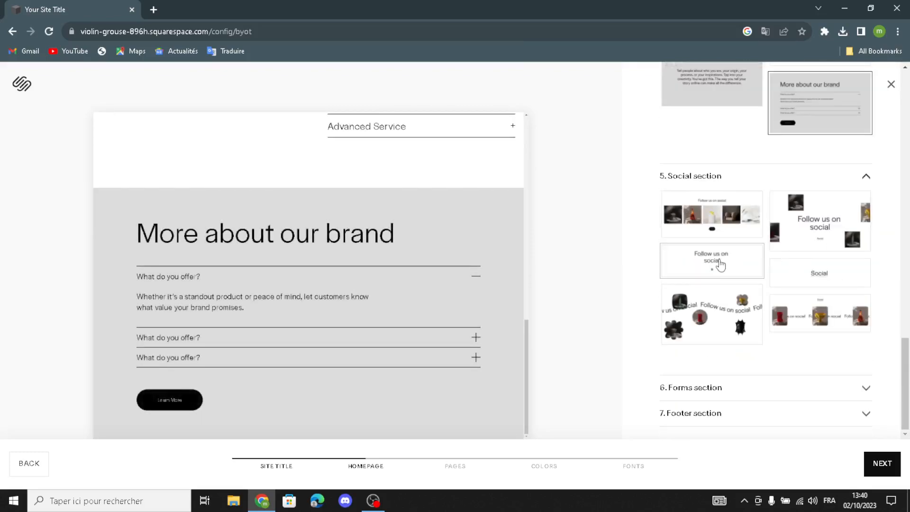
Add the text-only "Follow us on social" section and the Subscribe form with the arched red vase image.
{"action": "left_click", "coordinate": [720, 263]}
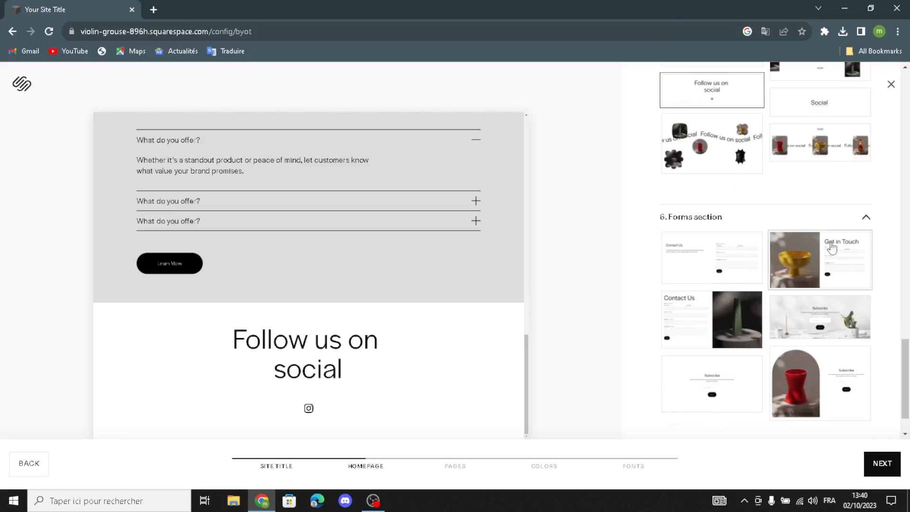
{"action": "left_click", "coordinate": [802, 374]}
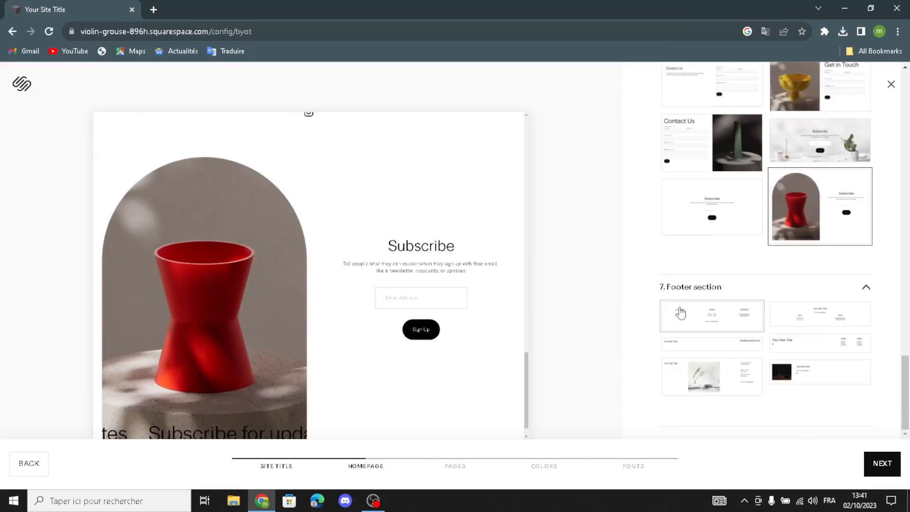
Add the three-column footer without an image to the homepage, and include a Shop page alongside About and Contact.
{"action": "left_click", "coordinate": [681, 312]}
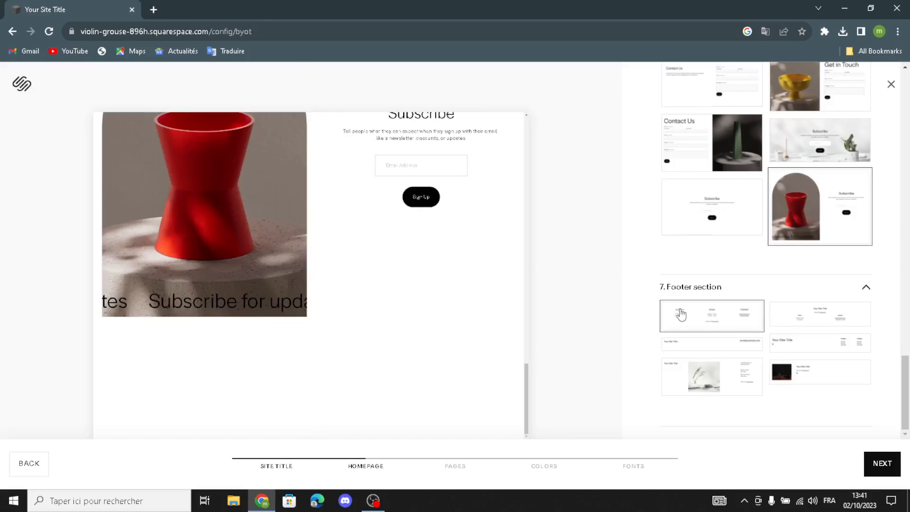
{"action": "left_click", "coordinate": [889, 465]}
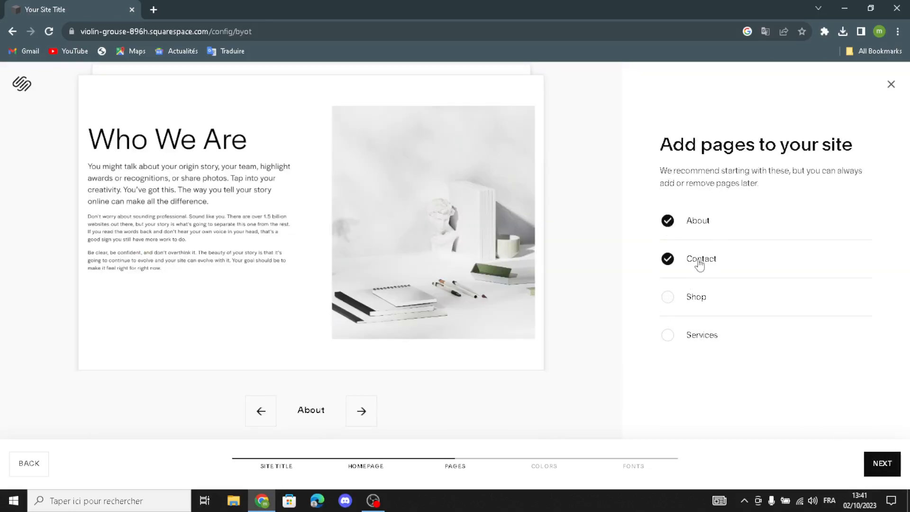
{"action": "left_click", "coordinate": [667, 298]}
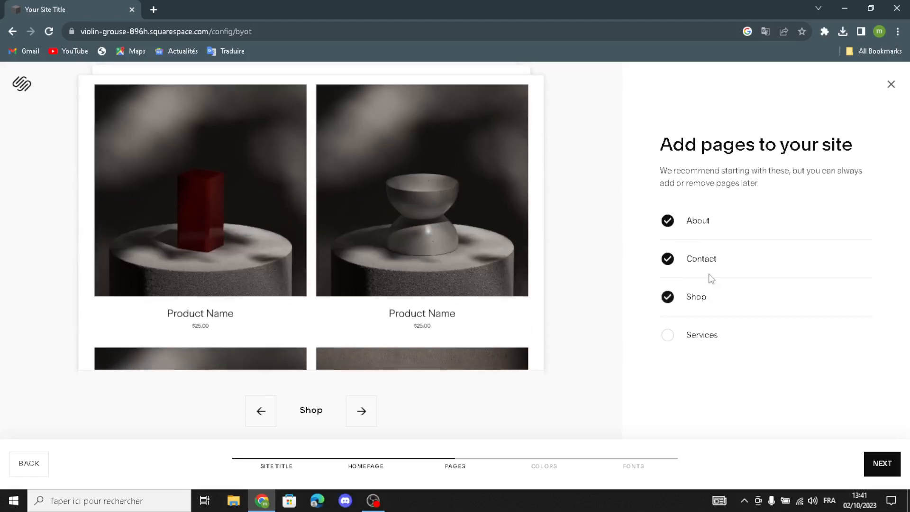
{"action": "left_click", "coordinate": [876, 463]}
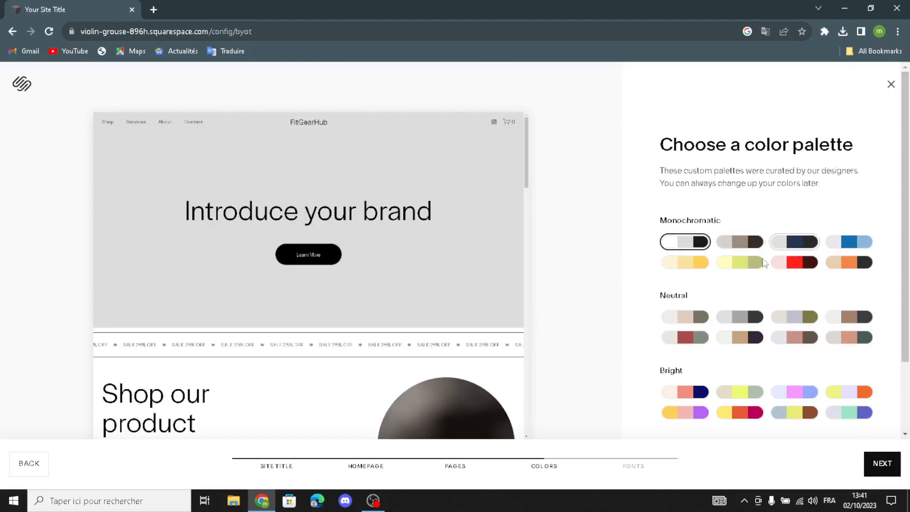
Apply the monochromatic light grey, navy and black color palette to the site and continue to the fonts.
{"action": "scroll", "coordinate": [663, 280], "scroll_direction": "down", "scroll_amount": 1}
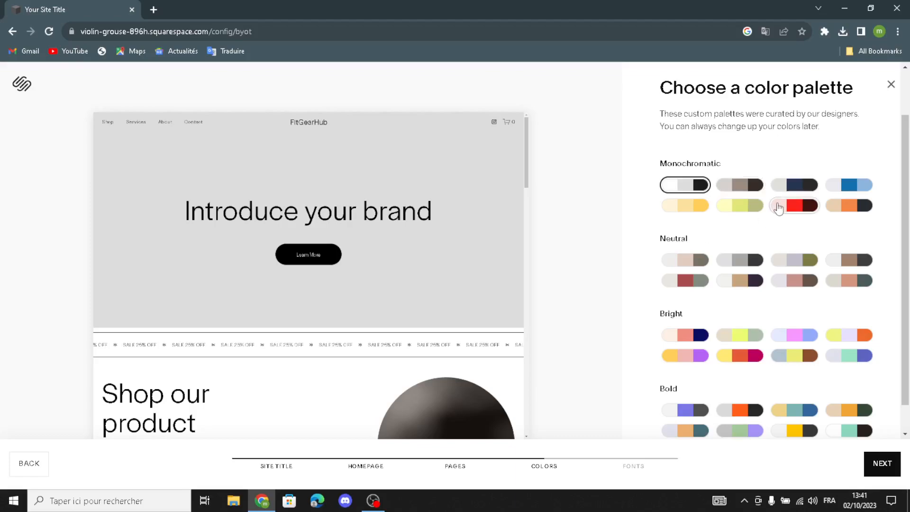
{"action": "left_click", "coordinate": [758, 186]}
{"action": "scroll", "coordinate": [738, 240], "scroll_direction": "down", "scroll_amount": 1}
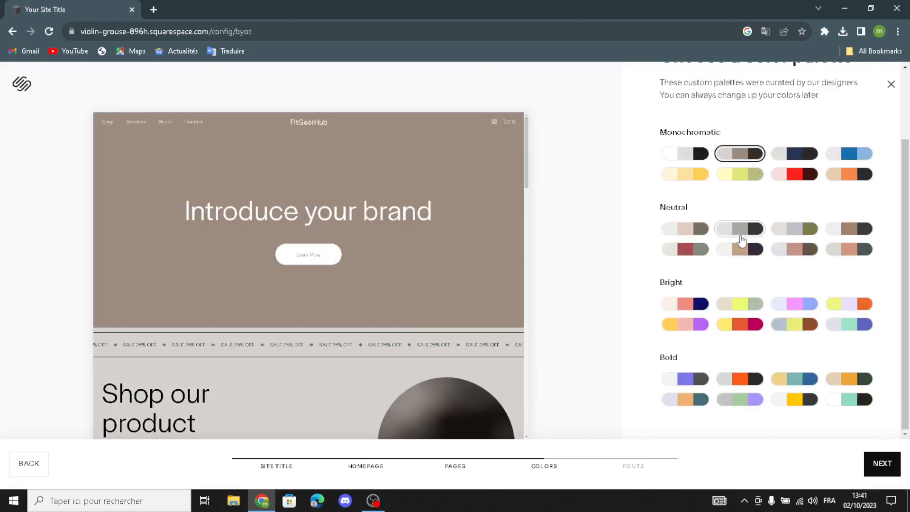
{"action": "left_click", "coordinate": [797, 160]}
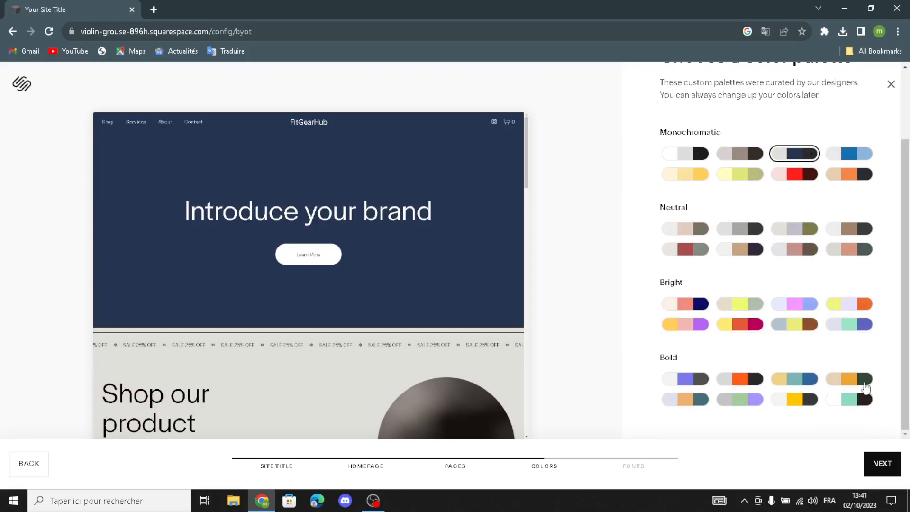
{"action": "left_click", "coordinate": [872, 468]}
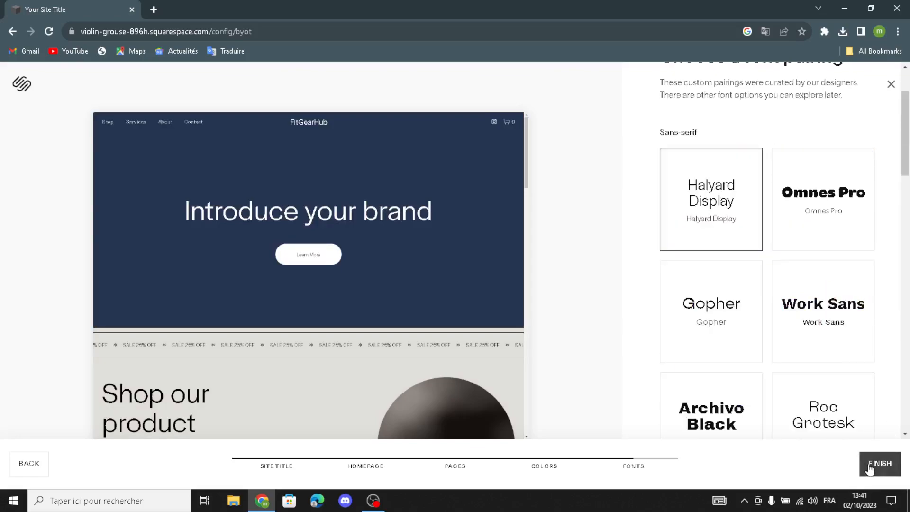
Choose the sans-serif Omnes Pro font pairing for the site.
{"action": "scroll", "coordinate": [815, 298], "scroll_direction": "up", "scroll_amount": 1}
{"action": "scroll", "coordinate": [815, 298], "scroll_direction": "down", "scroll_amount": 1}
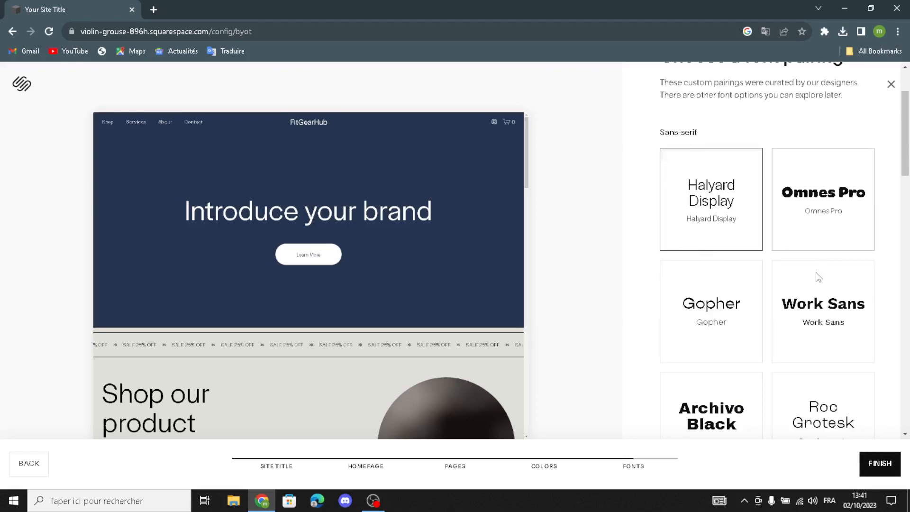
{"action": "scroll", "coordinate": [818, 256], "scroll_direction": "down", "scroll_amount": 1}
{"action": "left_click", "coordinate": [810, 154]}
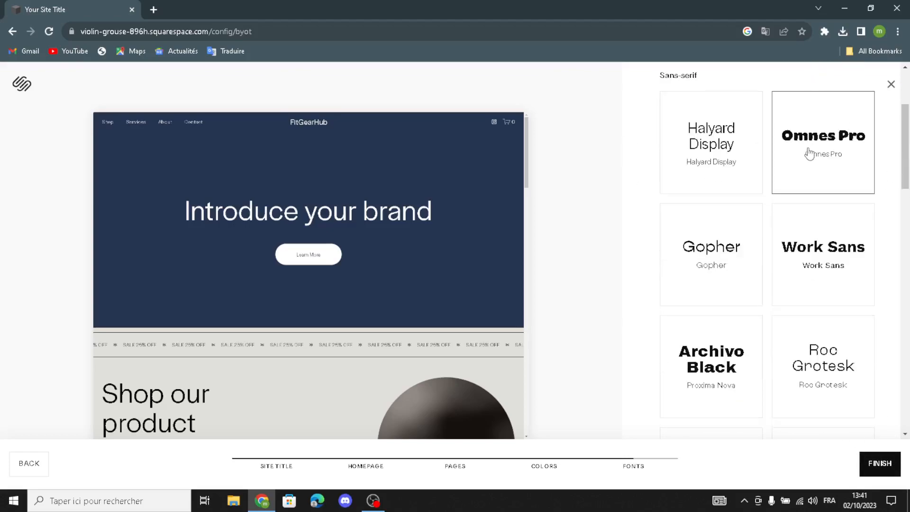
Finish the site setup without Squarespace AI text, and preview the homepage in mobile view and back in desktop view.
{"action": "left_click", "coordinate": [883, 472]}
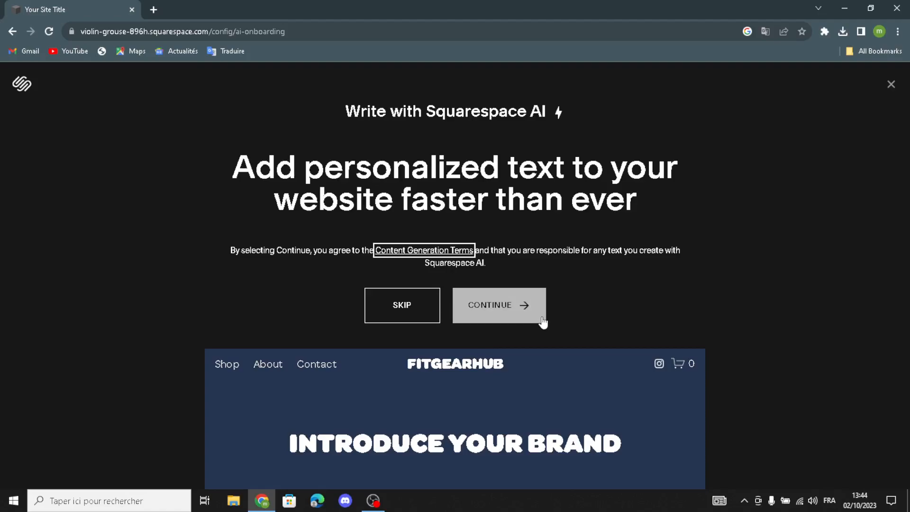
{"action": "left_click", "coordinate": [393, 321]}
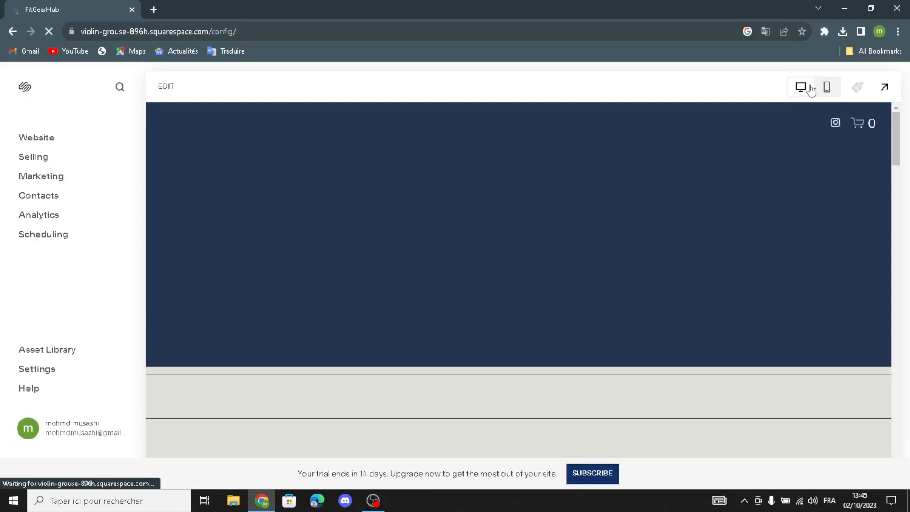
{"action": "left_click", "coordinate": [835, 91]}
{"action": "scroll", "coordinate": [472, 316], "scroll_direction": "down", "scroll_amount": 5}
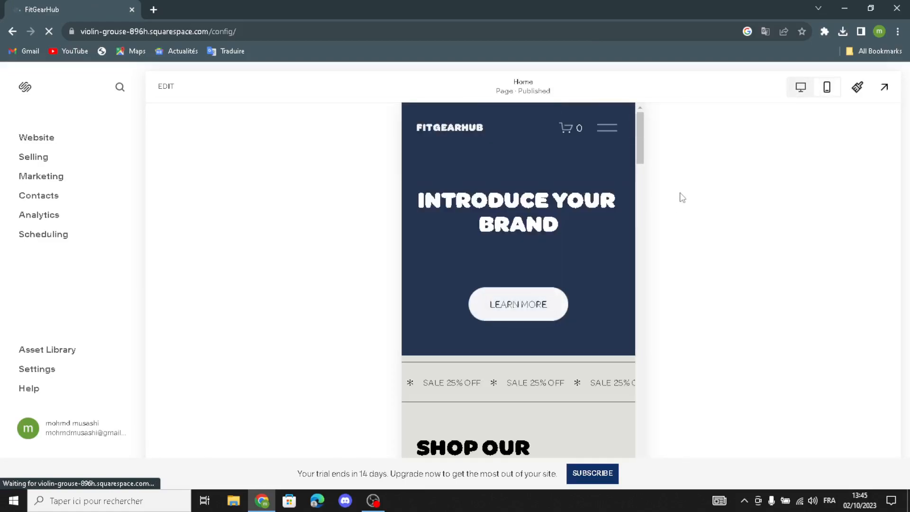
{"action": "left_click", "coordinate": [802, 88]}
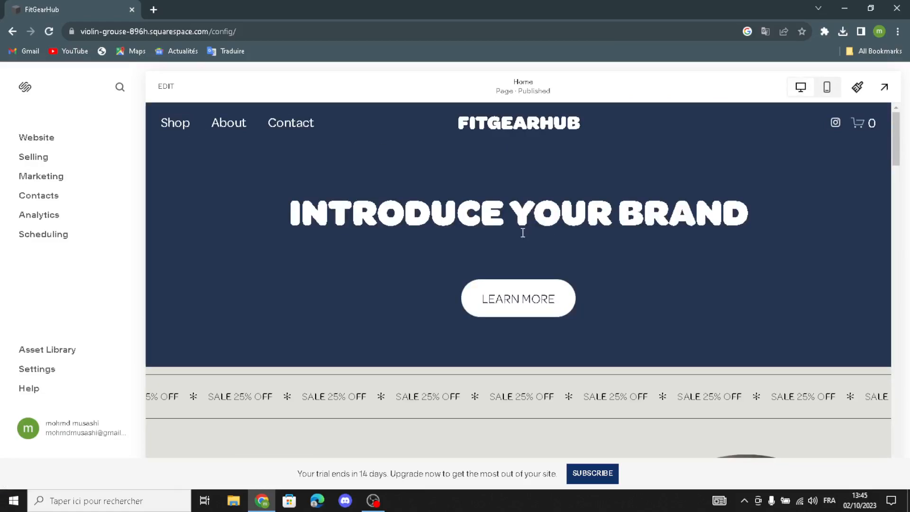
Open the homepage for editing and clear the banner heading "Introduce your brand".
{"action": "left_click", "coordinate": [166, 86]}
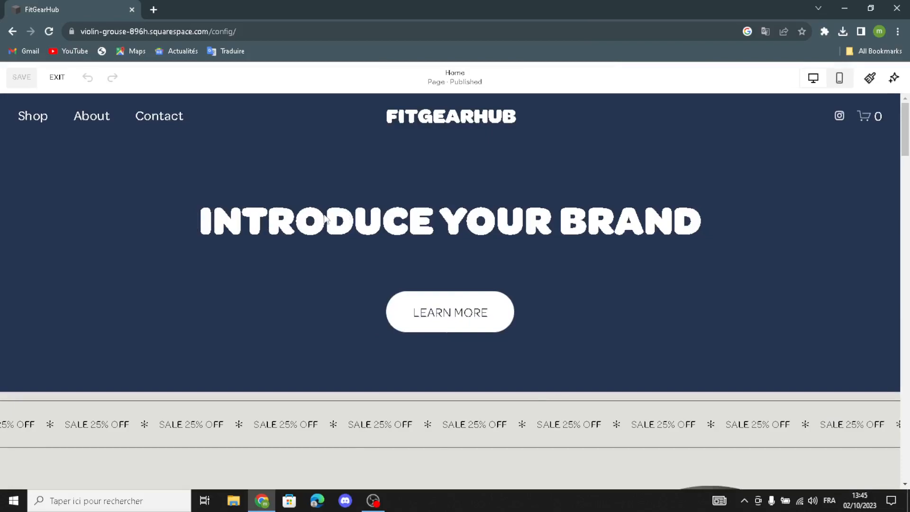
{"action": "left_click", "coordinate": [308, 221]}
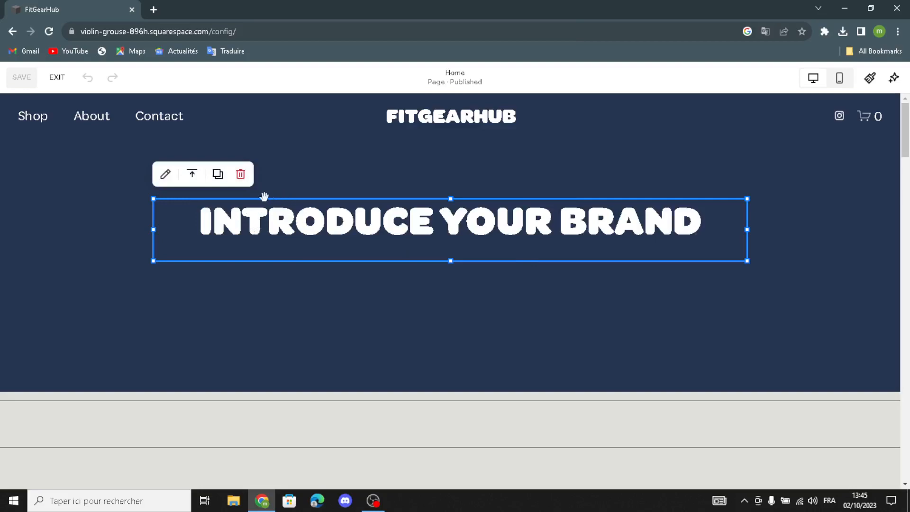
{"action": "left_click", "coordinate": [712, 229]}
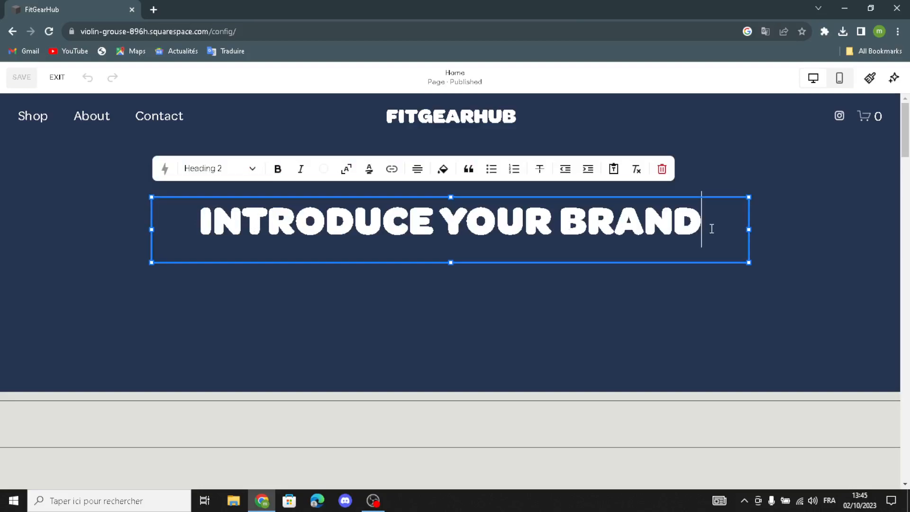
{"action": "key", "text": "BackSpace"}
{"action": "key", "text": "BackSpace"}
{"action": "key", "text": "BackSpace"}
{"action": "key", "text": "BackSpace"}
{"action": "key", "text": "BackSpace"}
{"action": "key", "text": "BackSpace"}
{"action": "key", "text": "BackSpace"}
{"action": "key", "text": "BackSpace"}
{"action": "key", "text": "BackSpace"}
{"action": "key", "text": "BackSpace"}
{"action": "key", "text": "BackSpace"}
{"action": "key", "text": "BackSpace"}
{"action": "key", "text": "BackSpace"}
{"action": "key", "text": "BackSpace"}
{"action": "key", "text": "BackSpace"}
{"action": "key", "text": "BackSpace"}
{"action": "key", "text": "BackSpace"}
{"action": "key", "text": "BackSpace"}
{"action": "key", "text": "BackSpace"}
{"action": "key", "text": "BackSpace"}
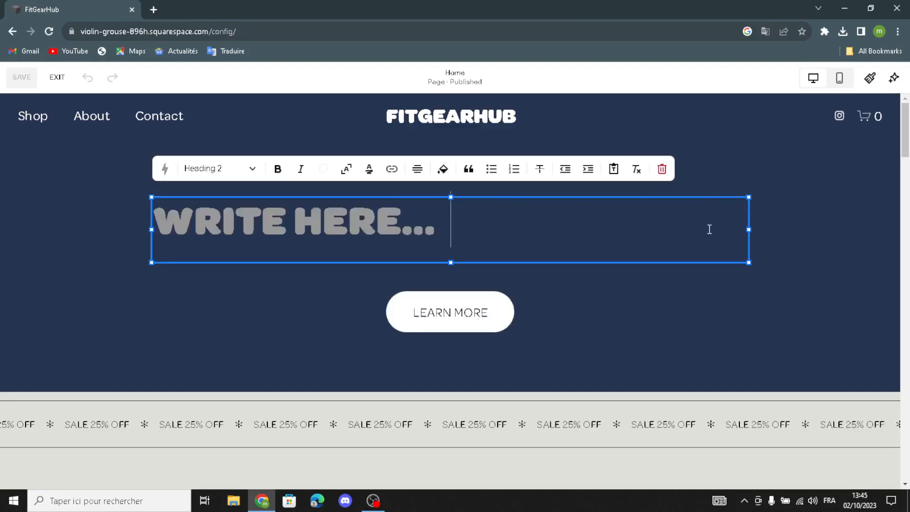
{"action": "key", "text": "BackSpace"}
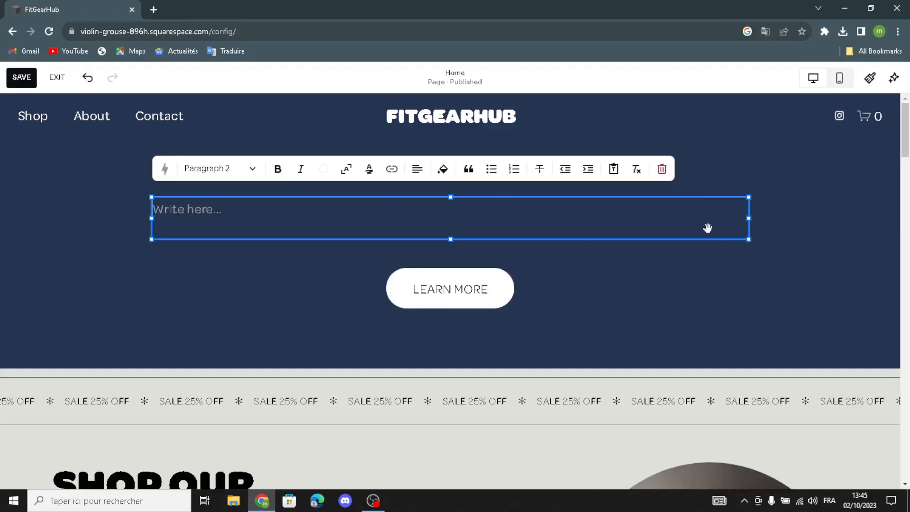
Enter "Welcome to our site for fitness equipment" as the banner text in the Heading 2 style.
{"action": "type", "text": "welcome to our "}
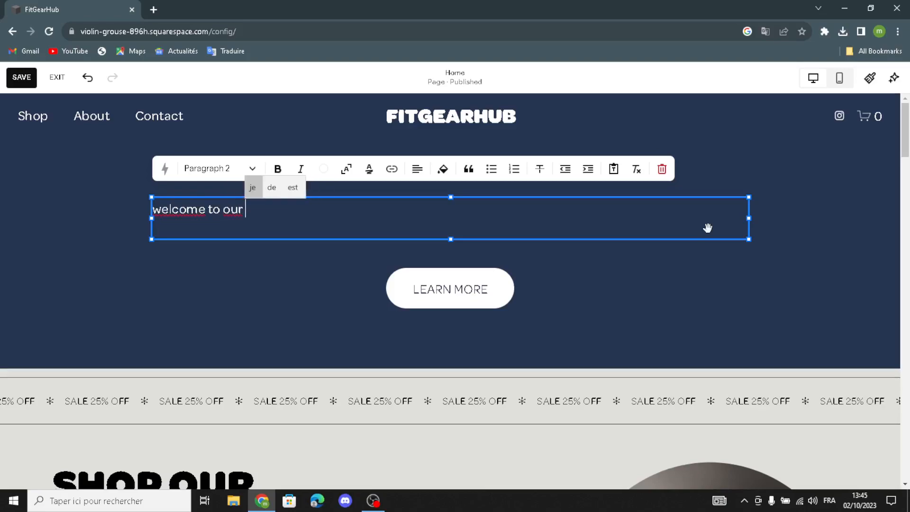
{"action": "type", "text": "site"}
{"action": "key", "text": "Up"}
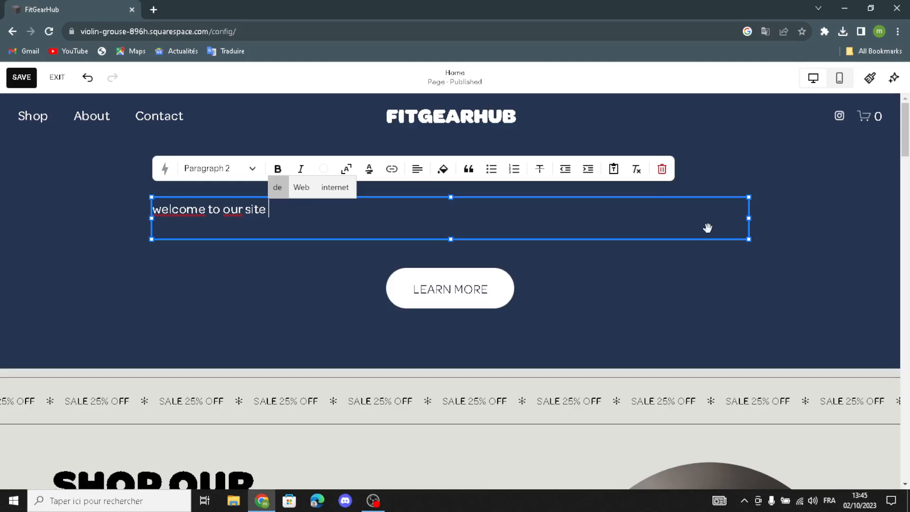
{"action": "type", "text": "for"}
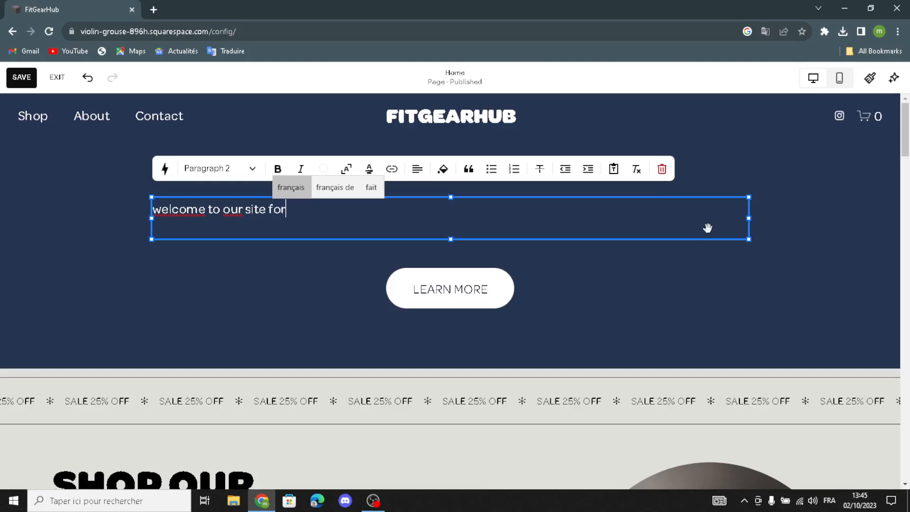
{"action": "type", "text": " fitnes"}
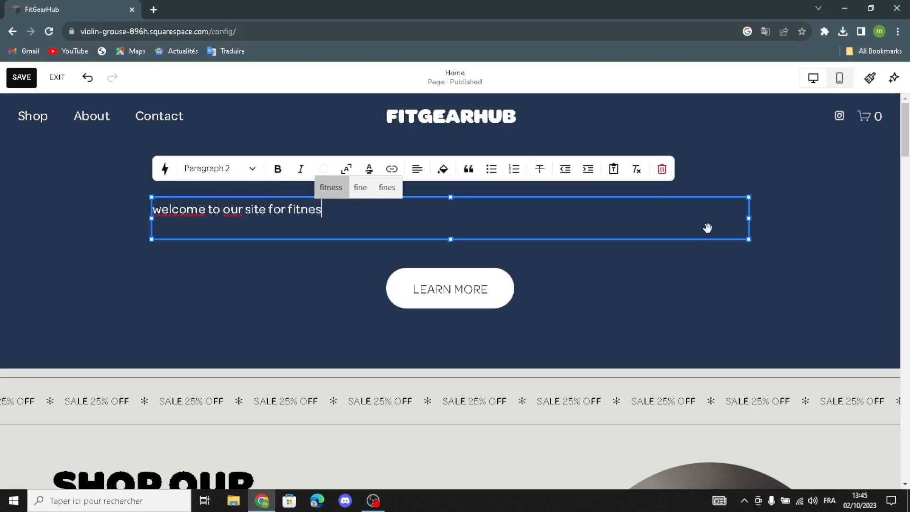
{"action": "type", "text": "s equ"}
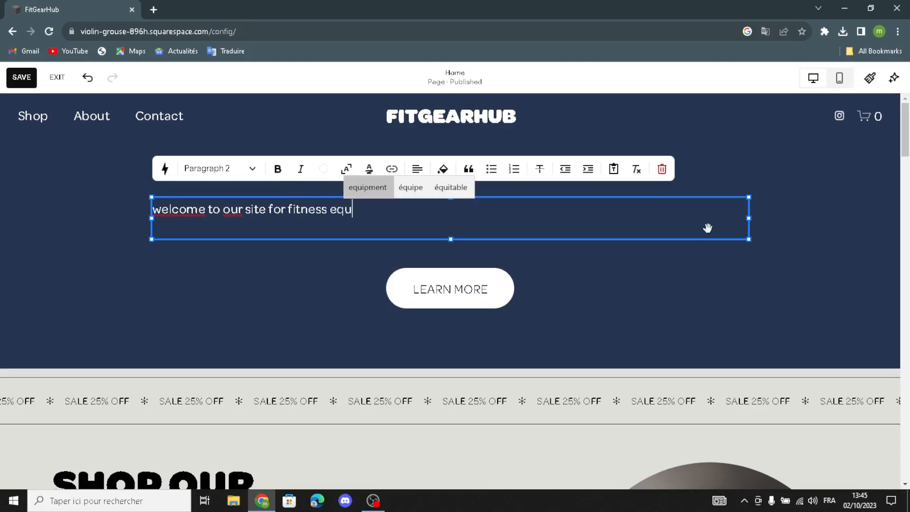
{"action": "type", "text": "ipmenet"}
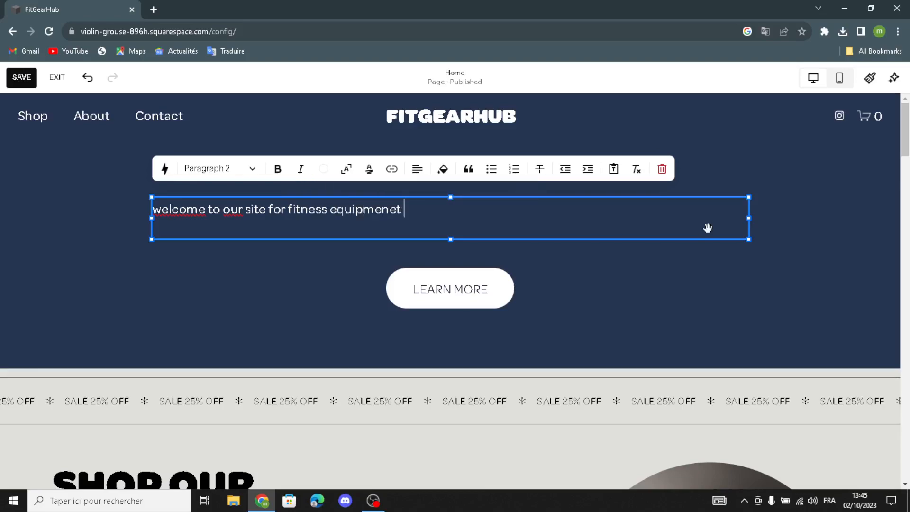
{"action": "left_click", "coordinate": [277, 168]}
{"action": "key", "text": "Escape"}
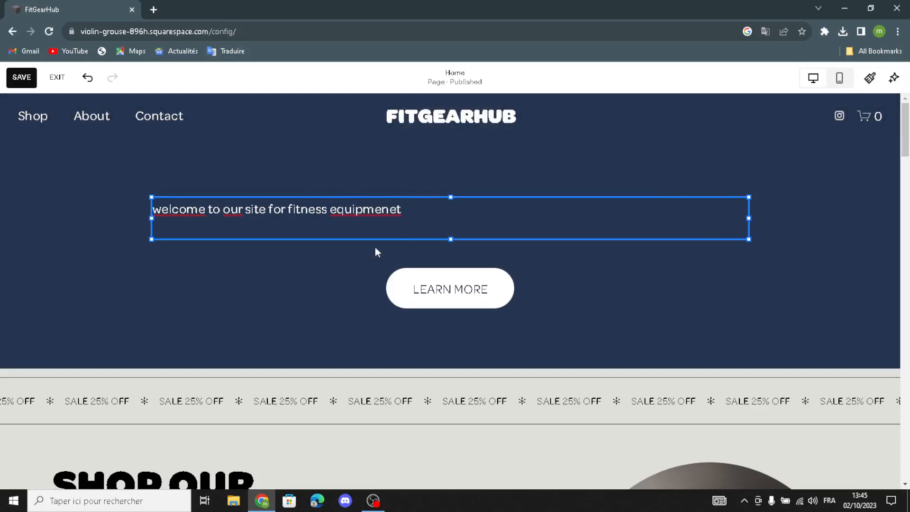
{"action": "left_click", "coordinate": [336, 267]}
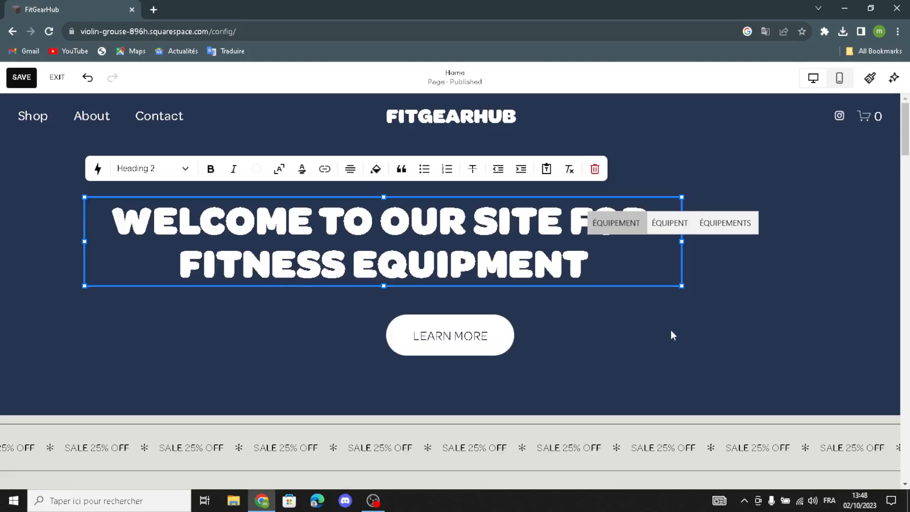
{"action": "left_click", "coordinate": [673, 335]}
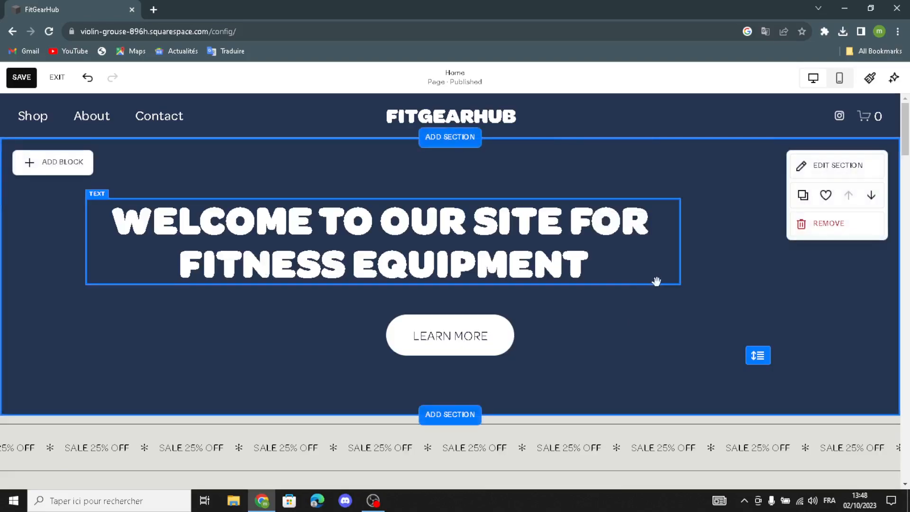
Extend the banner heading's text block downward by one grid row.
{"action": "left_click_drag", "start_coordinate": [684, 291], "coordinate": [169, 183]}
{"action": "left_click_drag", "start_coordinate": [86, 200], "coordinate": [85, 181]}
{"action": "left_click_drag", "start_coordinate": [94, 285], "coordinate": [80, 321]}
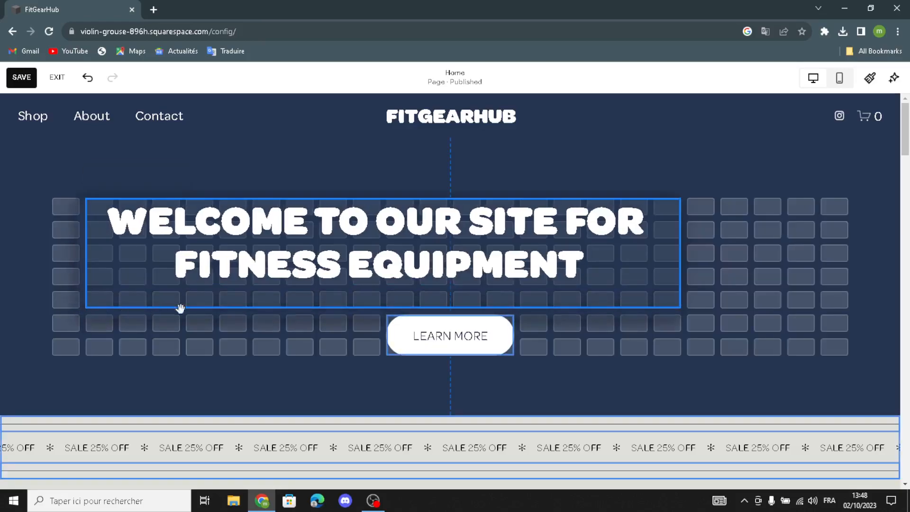
{"action": "left_click_drag", "start_coordinate": [157, 309], "coordinate": [157, 309]}
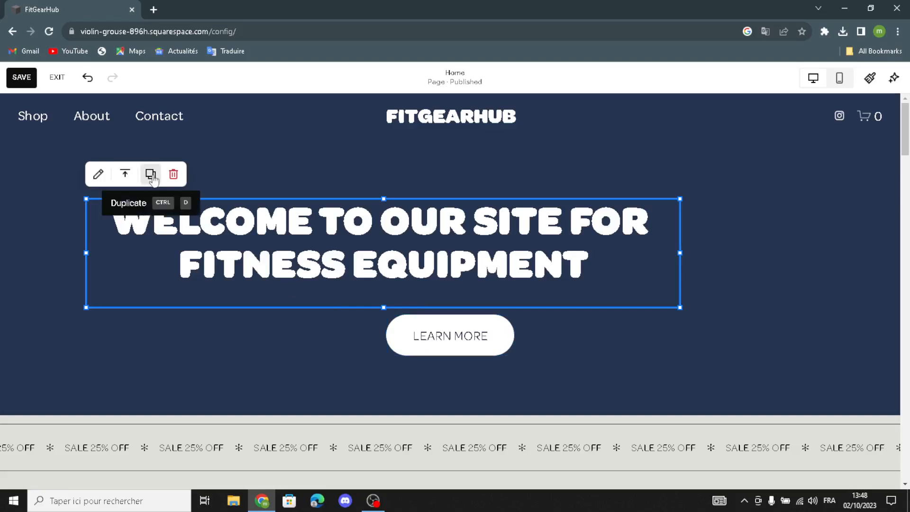
{"action": "left_click", "coordinate": [99, 175]}
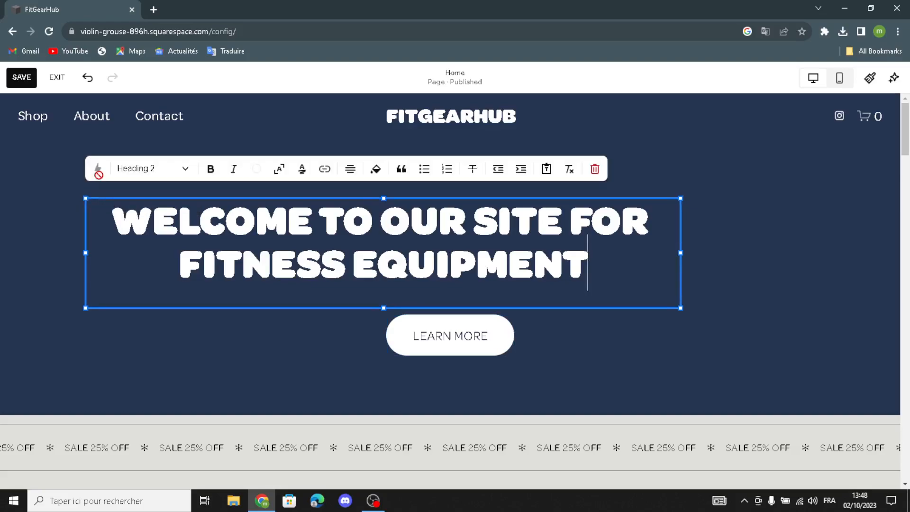
{"action": "left_click", "coordinate": [657, 161]}
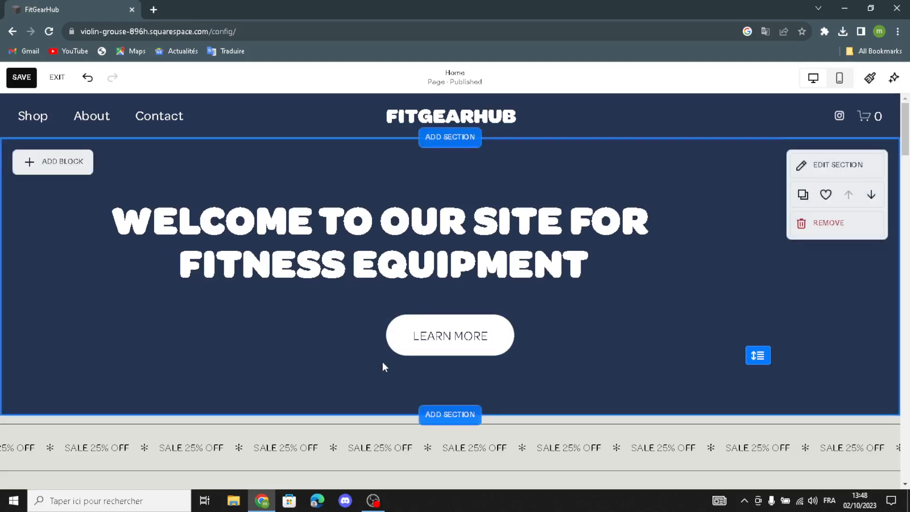
Change the text of the banner's Learn More button to "shop now" and check the button's design settings.
{"action": "left_click", "coordinate": [411, 340]}
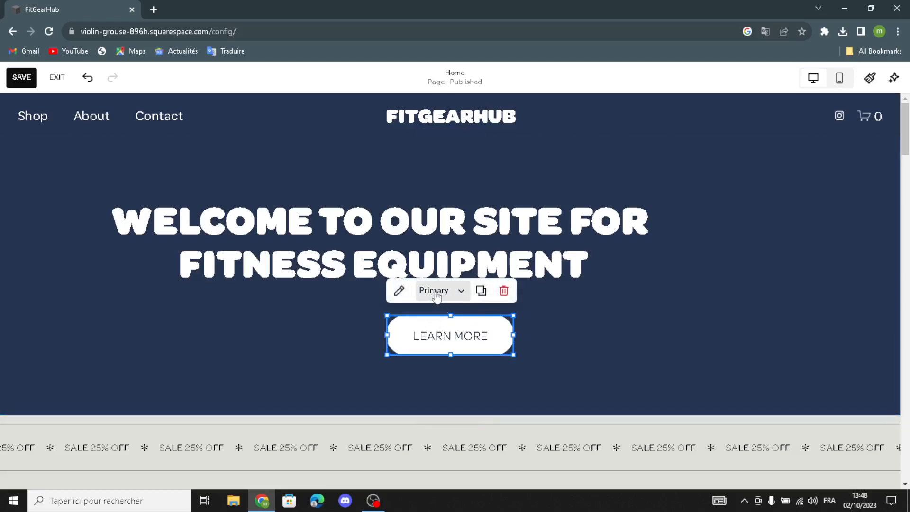
{"action": "left_click", "coordinate": [400, 296]}
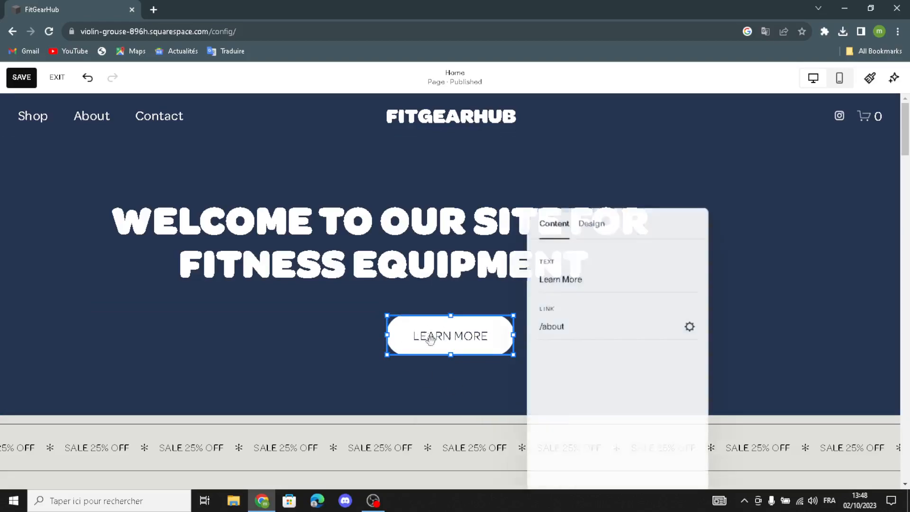
{"action": "left_click_drag", "start_coordinate": [586, 278], "coordinate": [516, 280]}
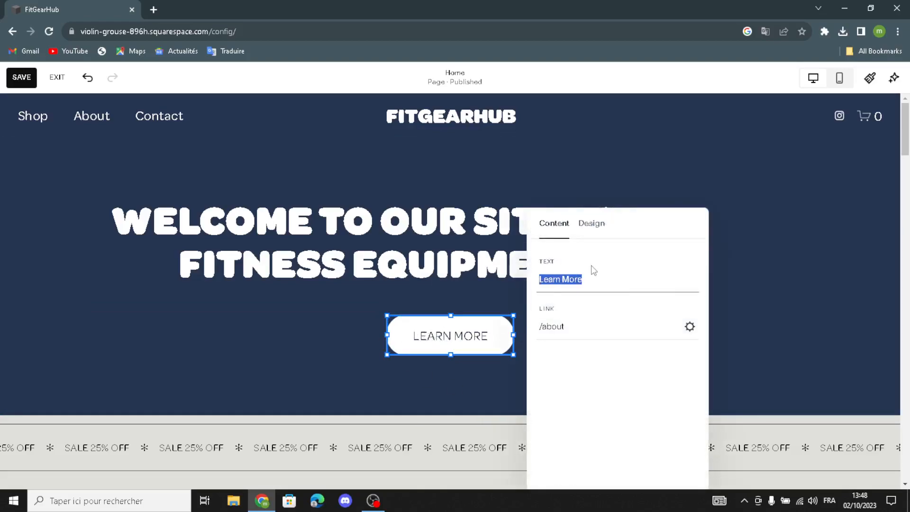
{"action": "type", "text": "shop"}
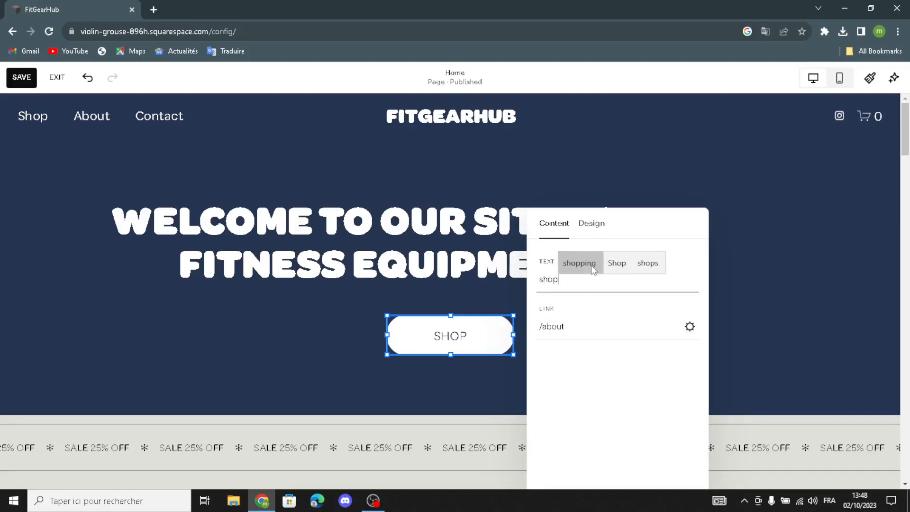
{"action": "type", "text": " now"}
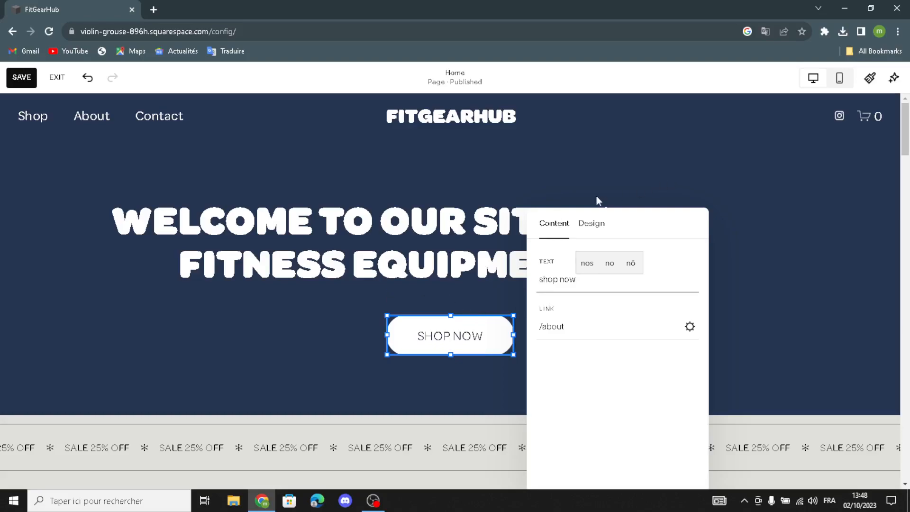
{"action": "left_click", "coordinate": [583, 228]}
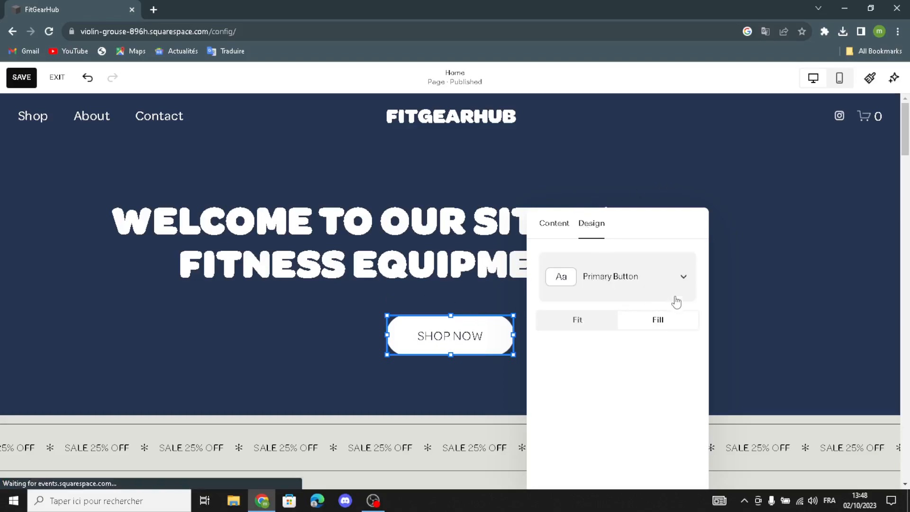
{"action": "left_click", "coordinate": [683, 282]}
{"action": "left_click", "coordinate": [684, 280]}
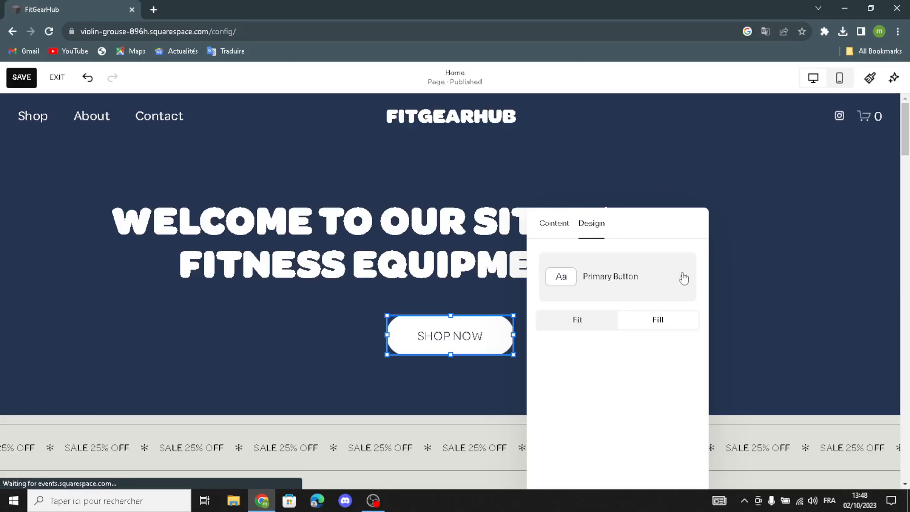
{"action": "left_click", "coordinate": [668, 155]}
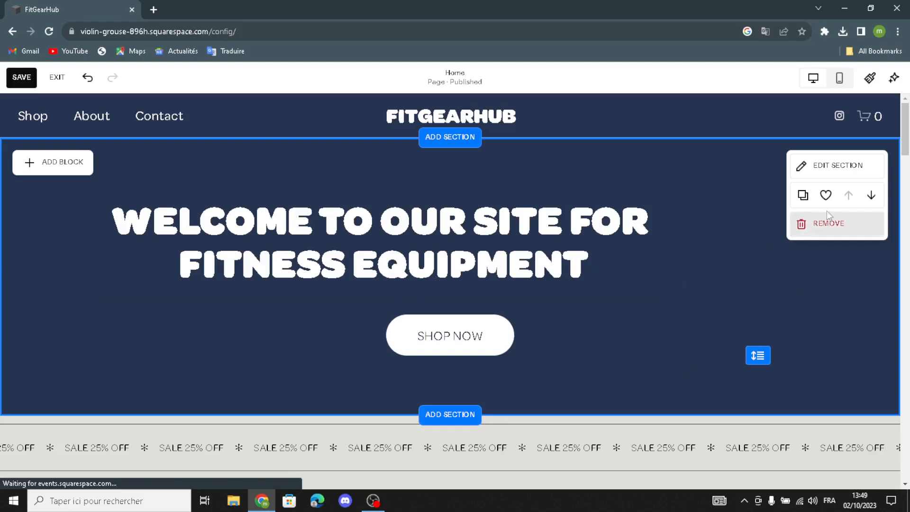
Browse the banner section's background art options and remove the section's existing background image.
{"action": "left_click", "coordinate": [838, 179]}
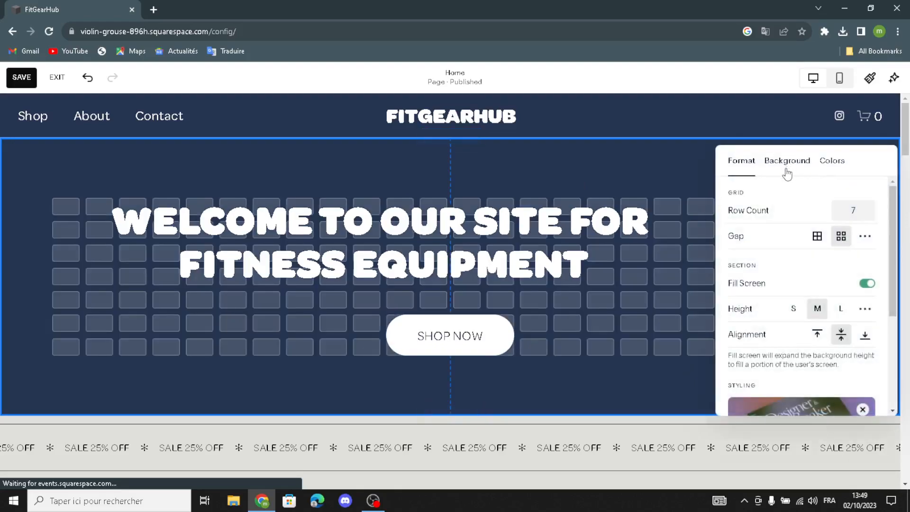
{"action": "left_click", "coordinate": [782, 192]}
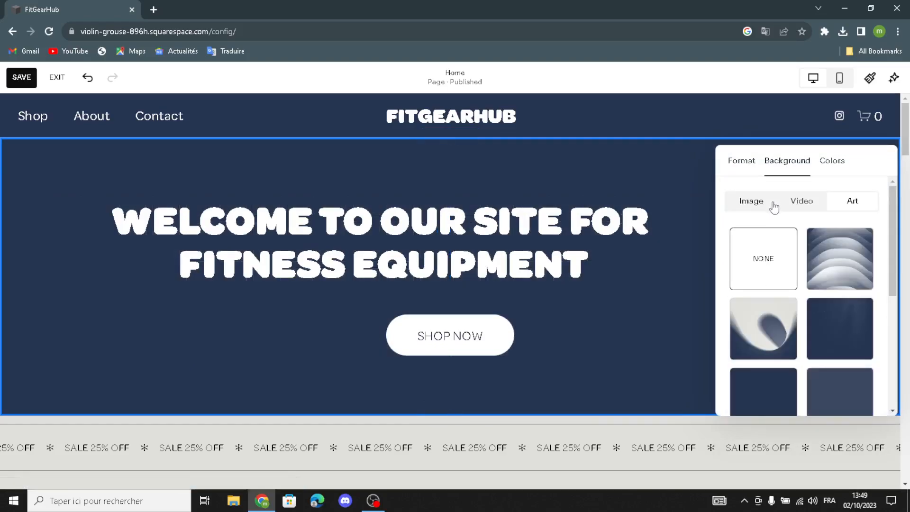
{"action": "scroll", "coordinate": [842, 345], "scroll_direction": "down", "scroll_amount": 4}
{"action": "scroll", "coordinate": [801, 332], "scroll_direction": "up", "scroll_amount": 4}
{"action": "left_click", "coordinate": [771, 202]}
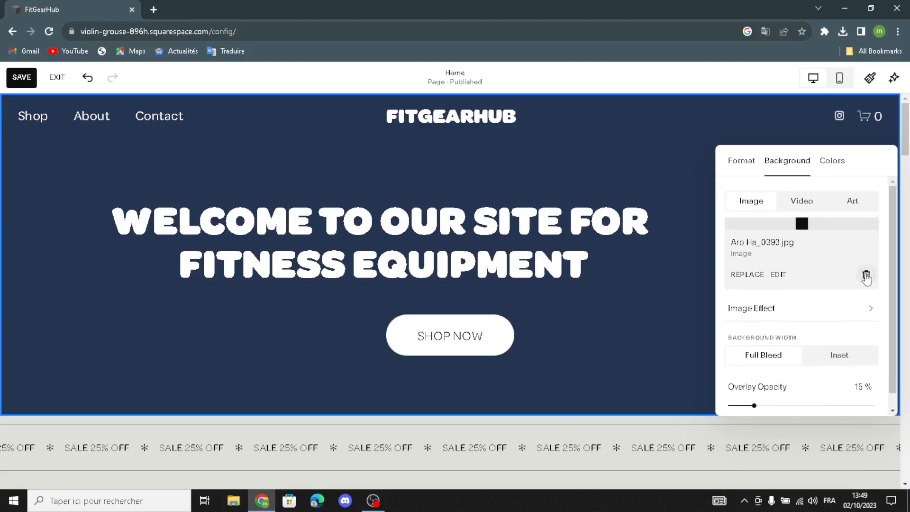
{"action": "left_click", "coordinate": [866, 274]}
Search the free stock images for "fitness equipment" to use as the banner section's background.
{"action": "left_click", "coordinate": [807, 256]}
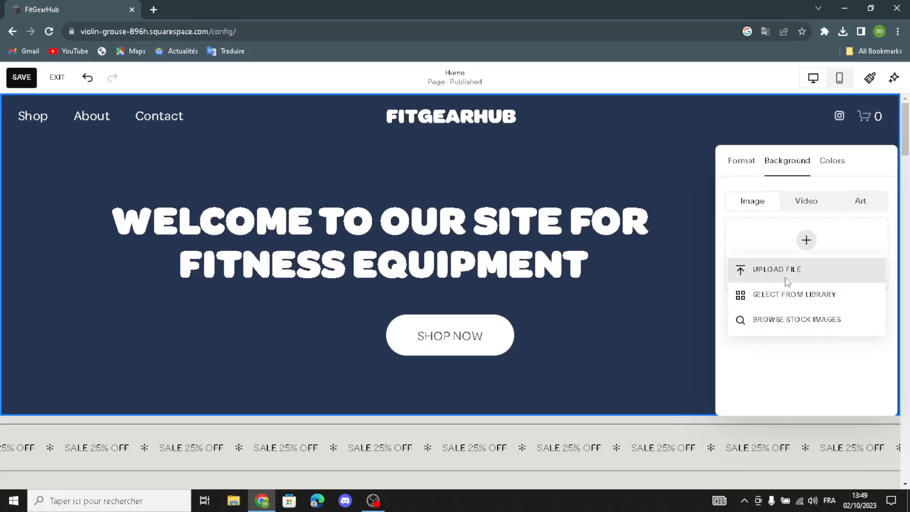
{"action": "left_click", "coordinate": [821, 294]}
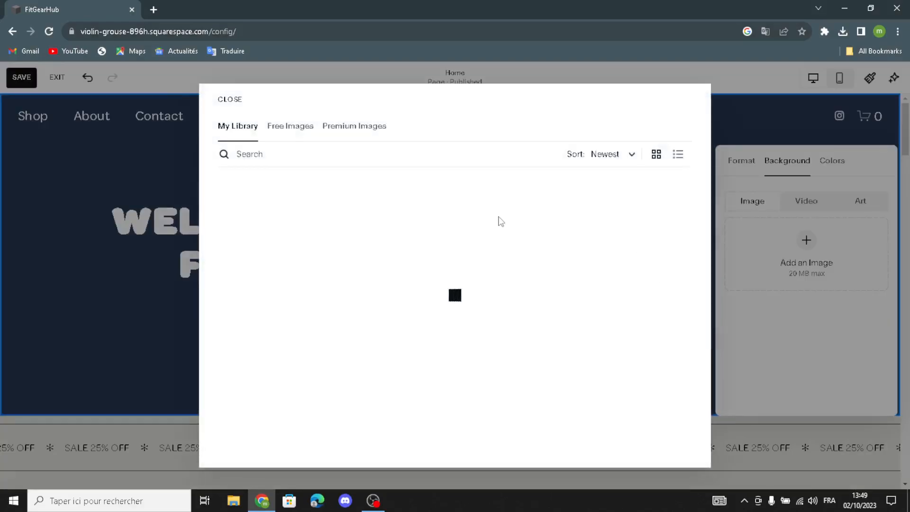
{"action": "left_click", "coordinate": [285, 127]}
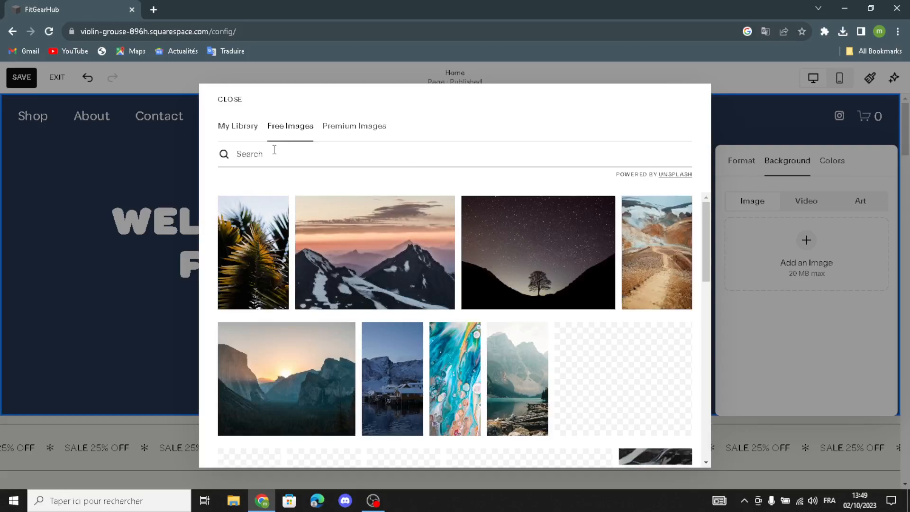
{"action": "left_click", "coordinate": [274, 150]}
{"action": "type", "text": "fitness "}
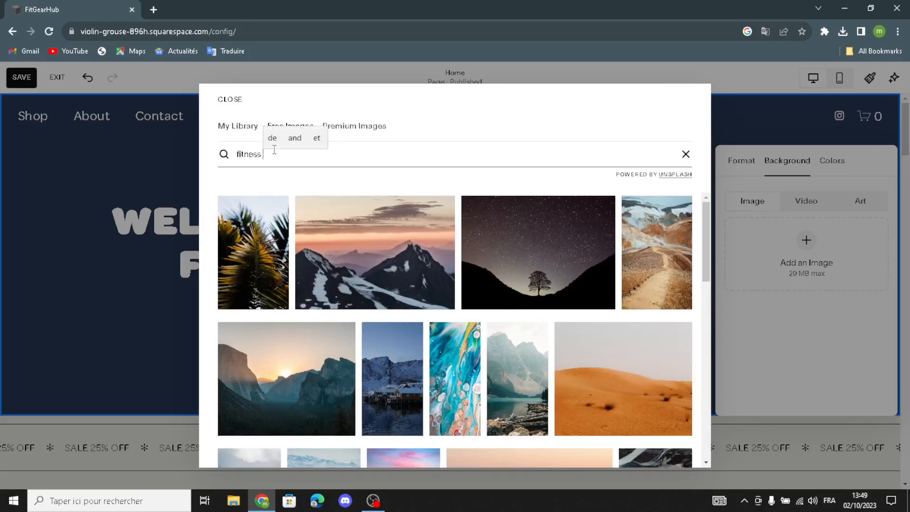
{"action": "type", "text": "eq"}
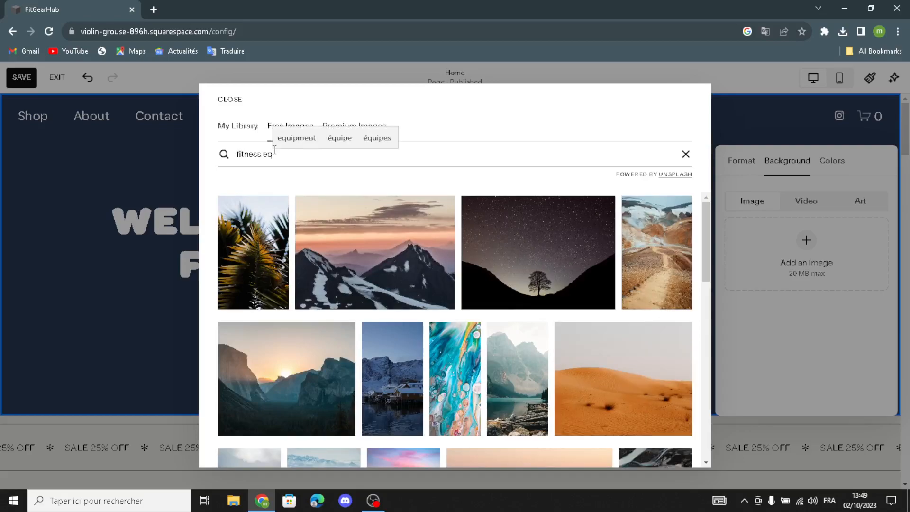
{"action": "type", "text": "uipment"}
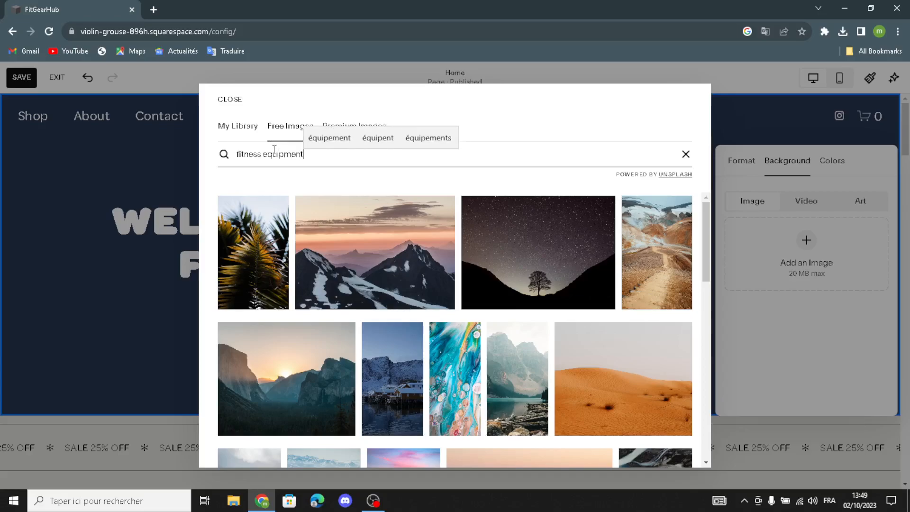
{"action": "key", "text": "Return"}
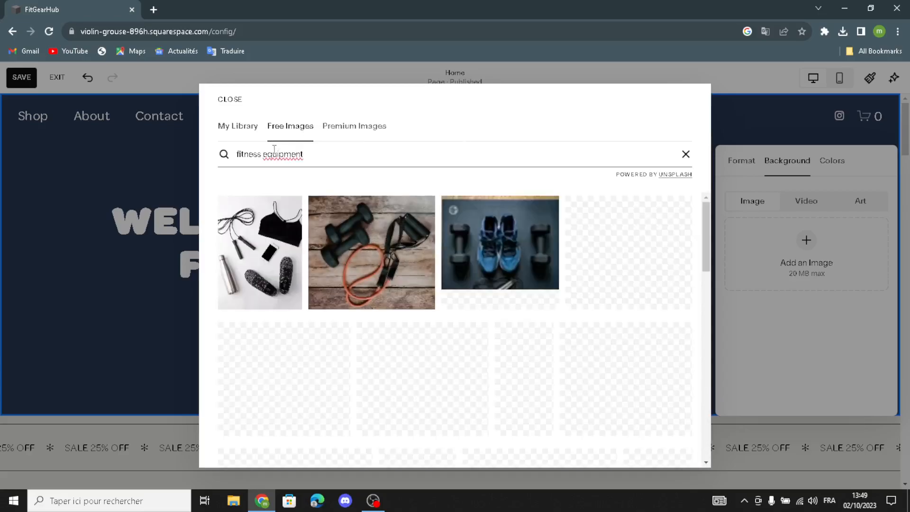
Browse the fitness equipment stock photos for a suitable banner background.
{"action": "scroll", "coordinate": [560, 331], "scroll_direction": "down", "scroll_amount": 2}
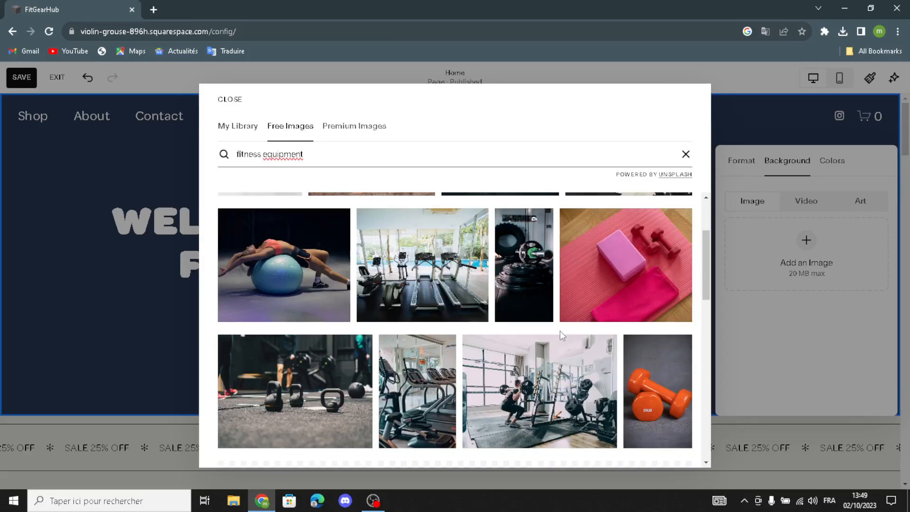
{"action": "scroll", "coordinate": [397, 398], "scroll_direction": "down", "scroll_amount": 3}
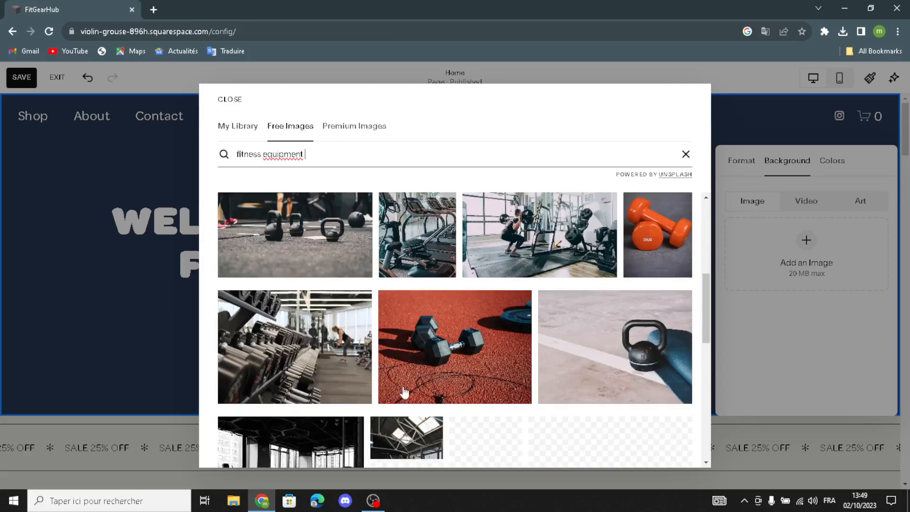
{"action": "scroll", "coordinate": [403, 393], "scroll_direction": "down", "scroll_amount": 3}
{"action": "scroll", "coordinate": [634, 365], "scroll_direction": "down", "scroll_amount": 5}
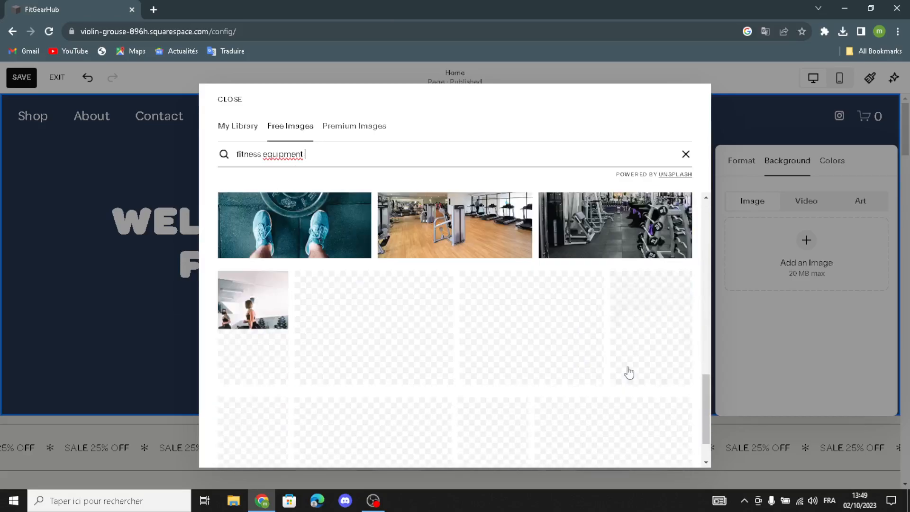
{"action": "scroll", "coordinate": [561, 348], "scroll_direction": "down", "scroll_amount": 3}
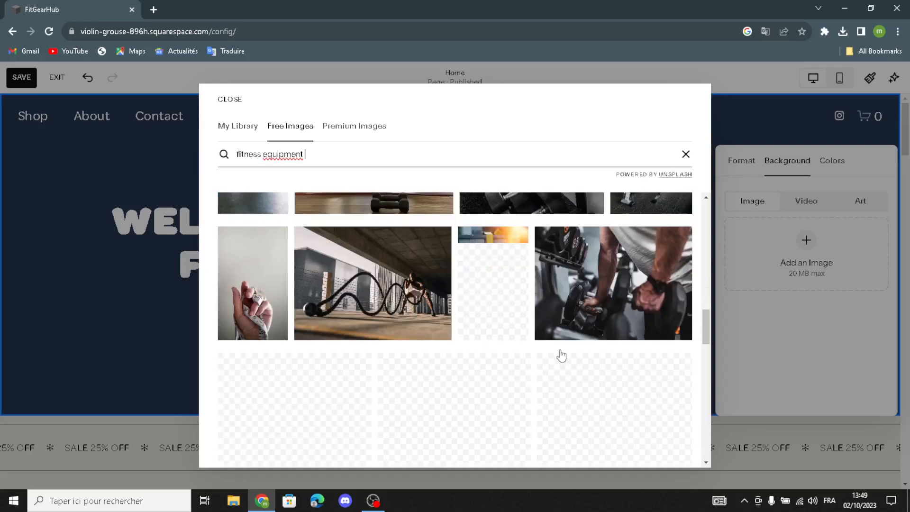
{"action": "scroll", "coordinate": [562, 355], "scroll_direction": "down", "scroll_amount": 3}
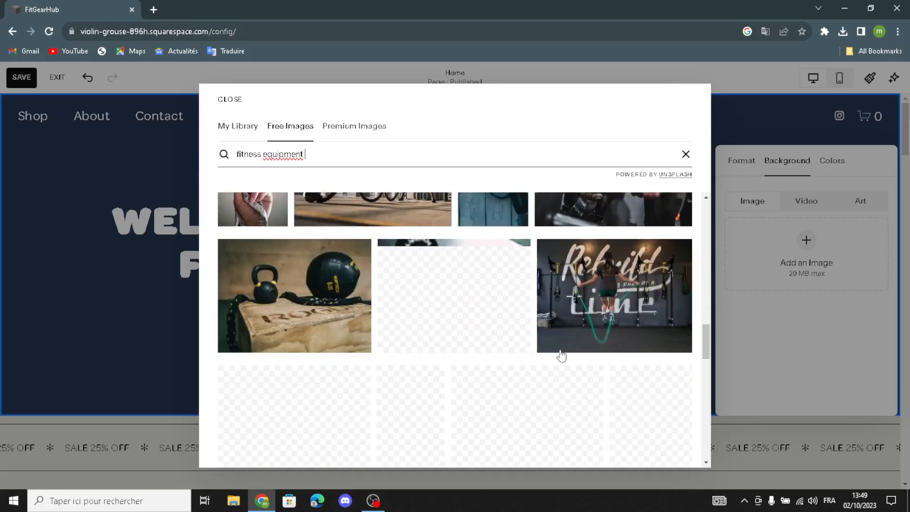
{"action": "scroll", "coordinate": [561, 356], "scroll_direction": "down", "scroll_amount": 2}
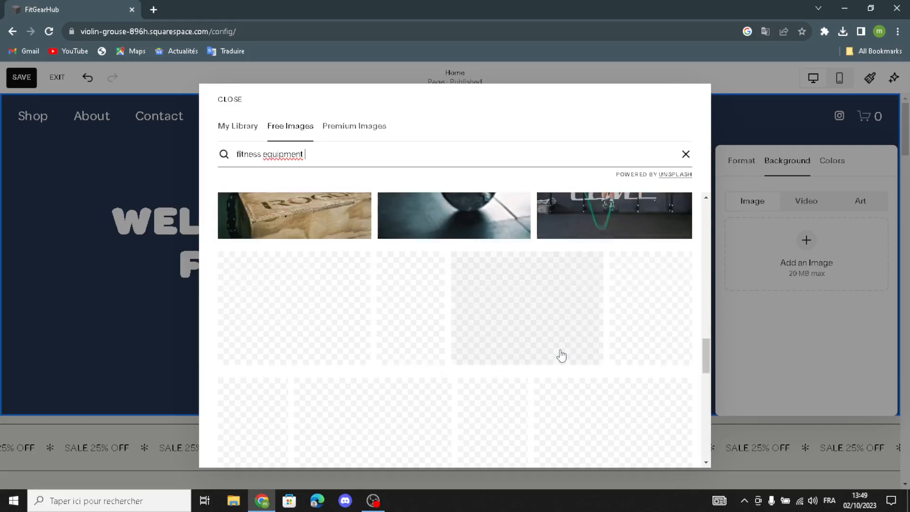
{"action": "scroll", "coordinate": [561, 356], "scroll_direction": "up", "scroll_amount": 2}
{"action": "scroll", "coordinate": [561, 356], "scroll_direction": "down", "scroll_amount": 2}
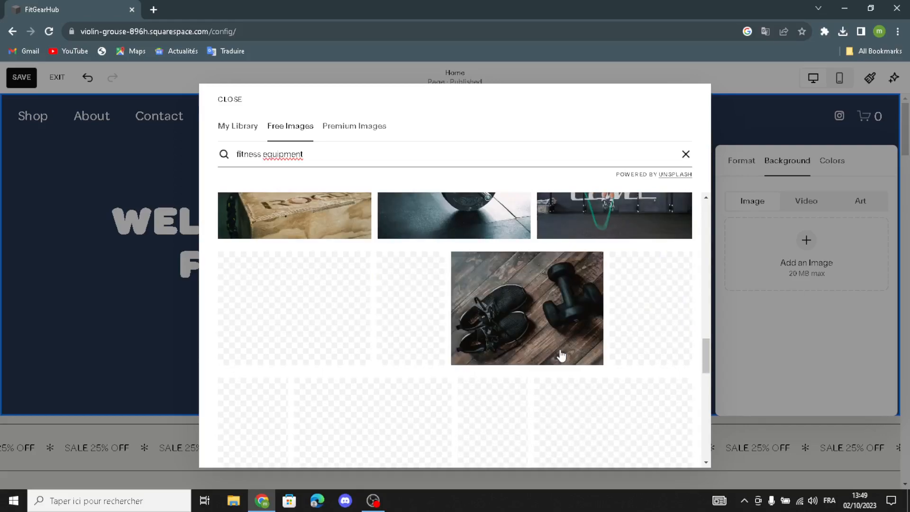
{"action": "scroll", "coordinate": [561, 355], "scroll_direction": "up", "scroll_amount": 8}
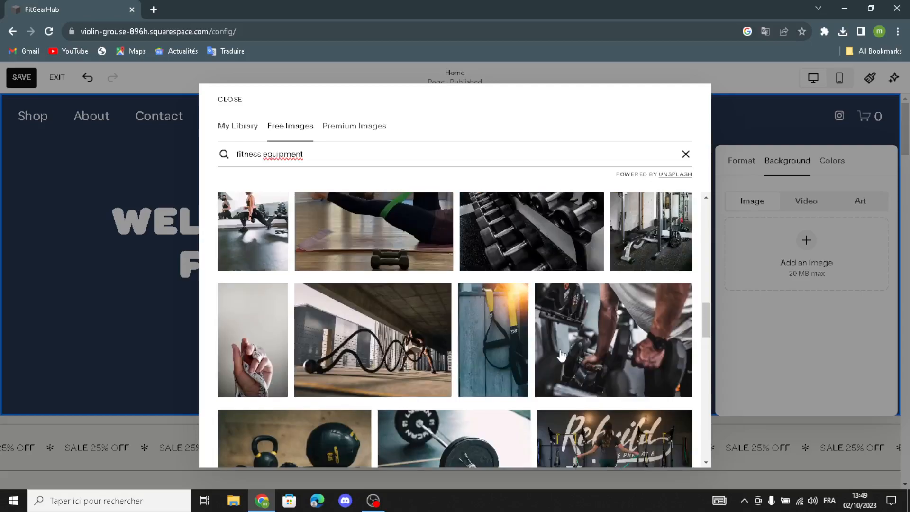
{"action": "scroll", "coordinate": [561, 355], "scroll_direction": "up", "scroll_amount": 2}
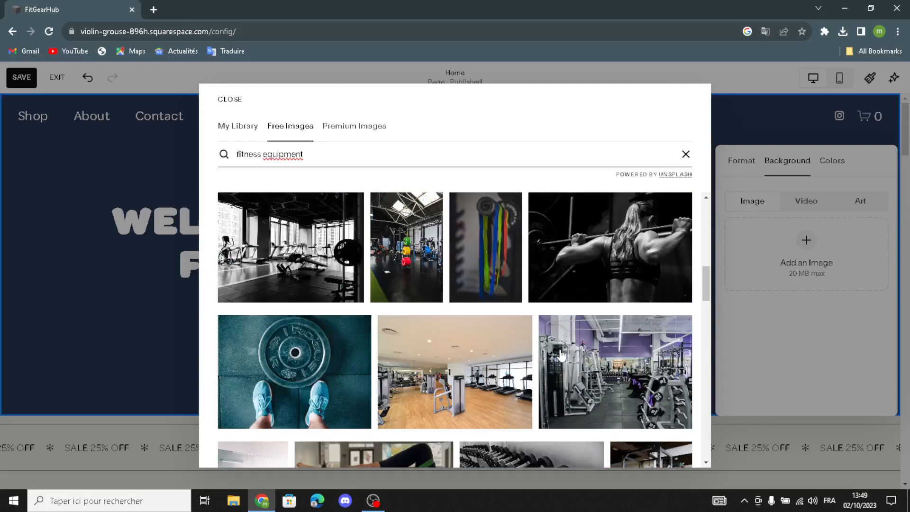
{"action": "scroll", "coordinate": [562, 355], "scroll_direction": "up", "scroll_amount": 8}
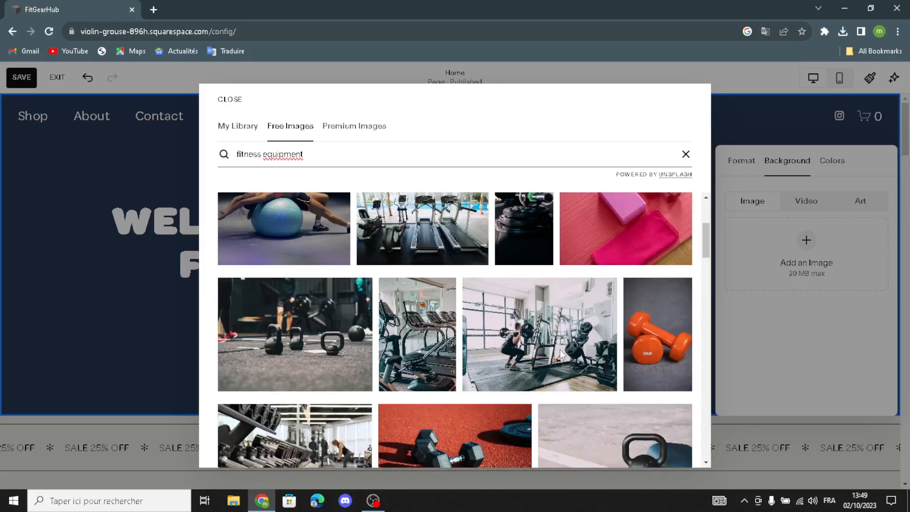
{"action": "scroll", "coordinate": [561, 355], "scroll_direction": "up", "scroll_amount": 2}
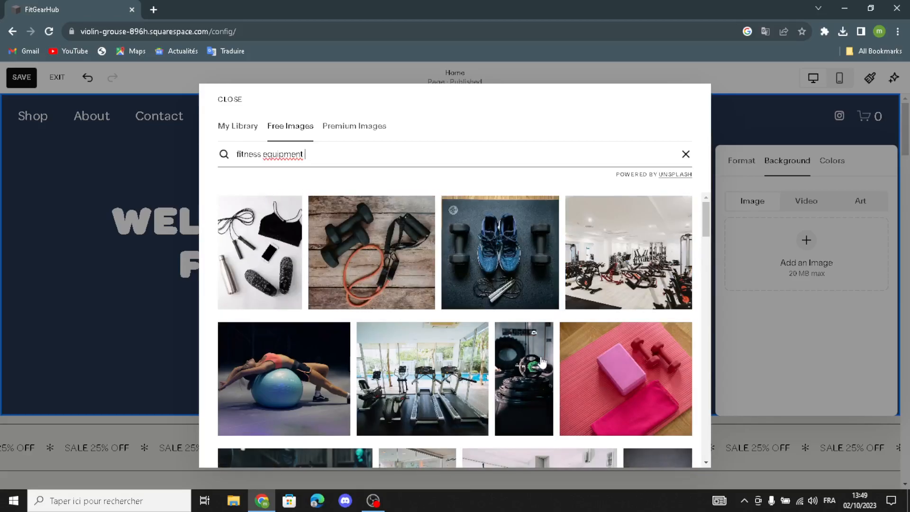
Add the black-and-white photo of a dumbbell rack as the banner section's background image.
{"action": "scroll", "coordinate": [561, 355], "scroll_direction": "down", "scroll_amount": 8}
{"action": "scroll", "coordinate": [541, 363], "scroll_direction": "down", "scroll_amount": 10}
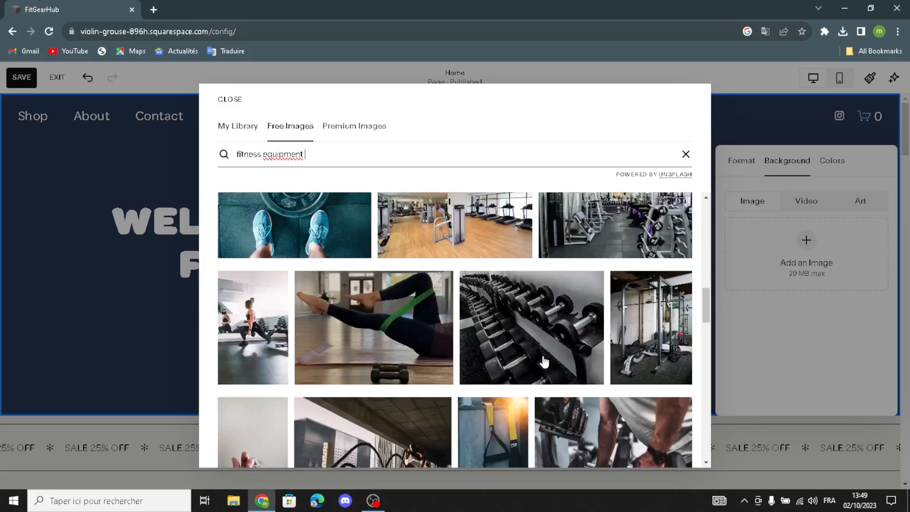
{"action": "left_click", "coordinate": [604, 269]}
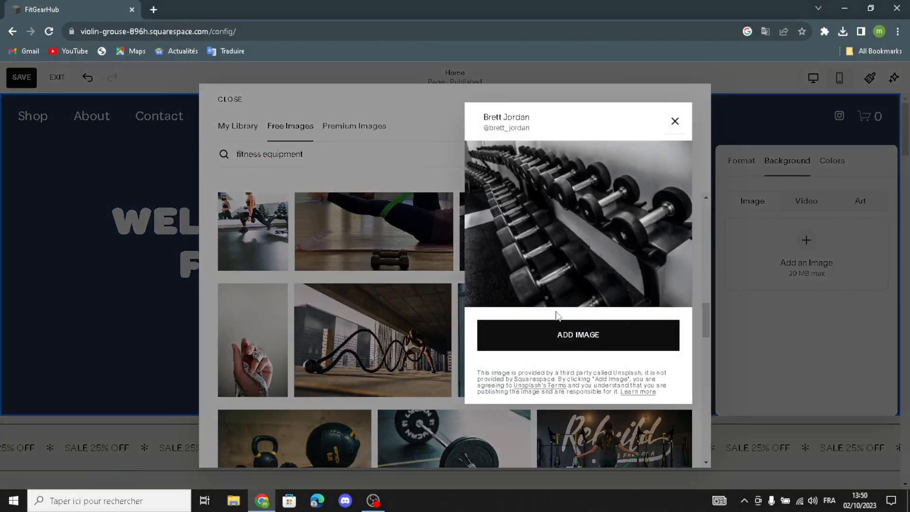
{"action": "left_click", "coordinate": [553, 323]}
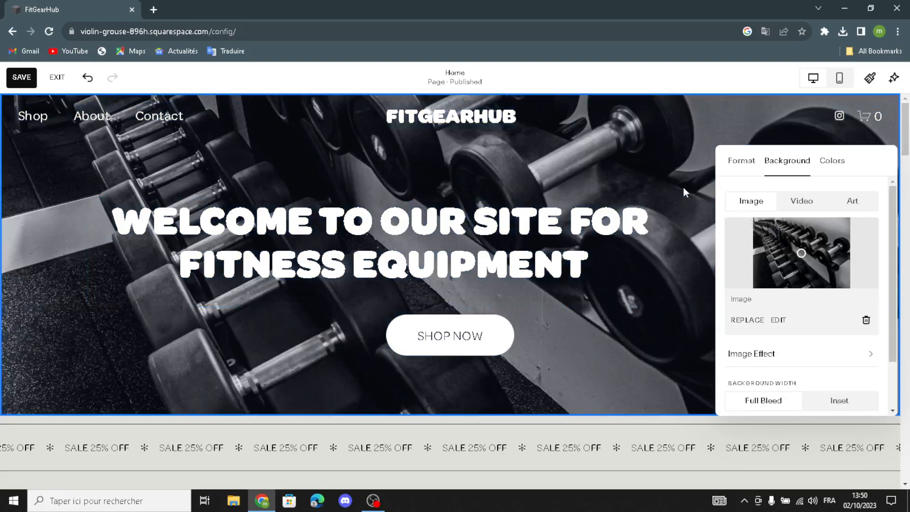
Open the site header's title and logo settings and check the image library for a logo.
{"action": "left_click", "coordinate": [658, 155]}
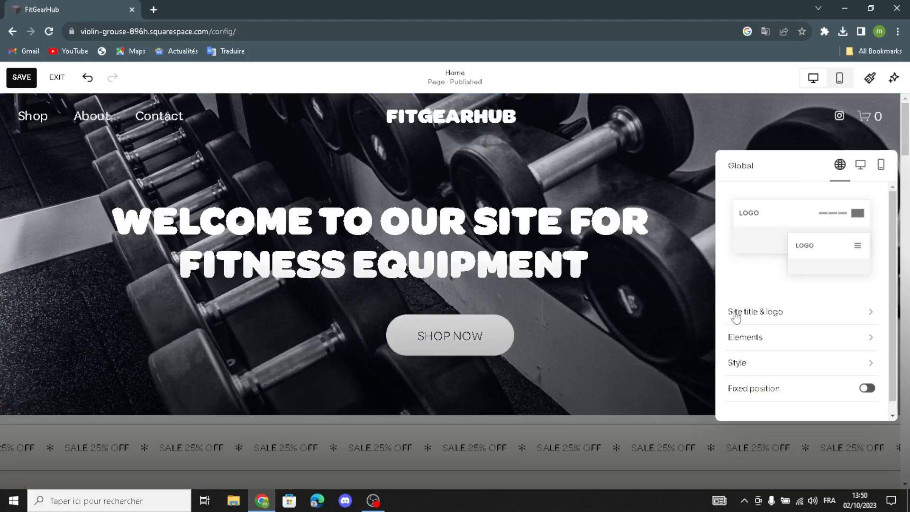
{"action": "left_click", "coordinate": [736, 314]}
{"action": "left_click", "coordinate": [801, 283]}
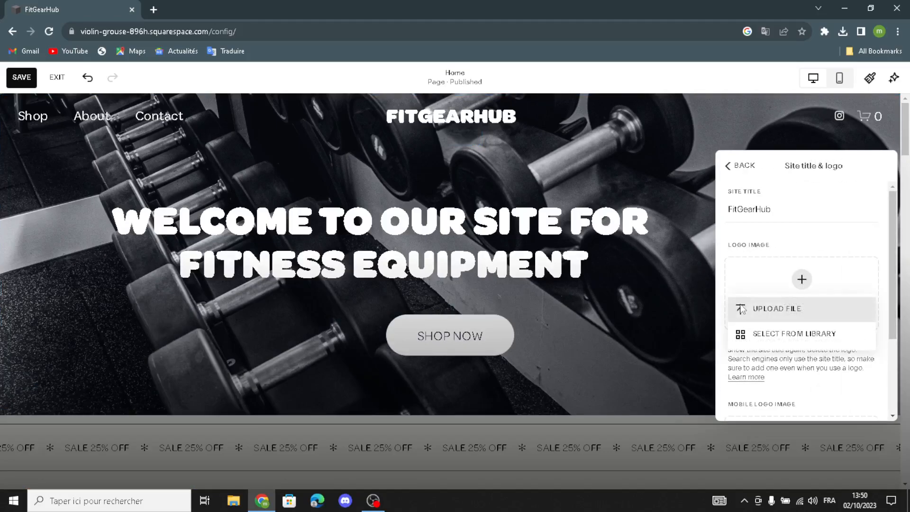
{"action": "left_click", "coordinate": [768, 334]}
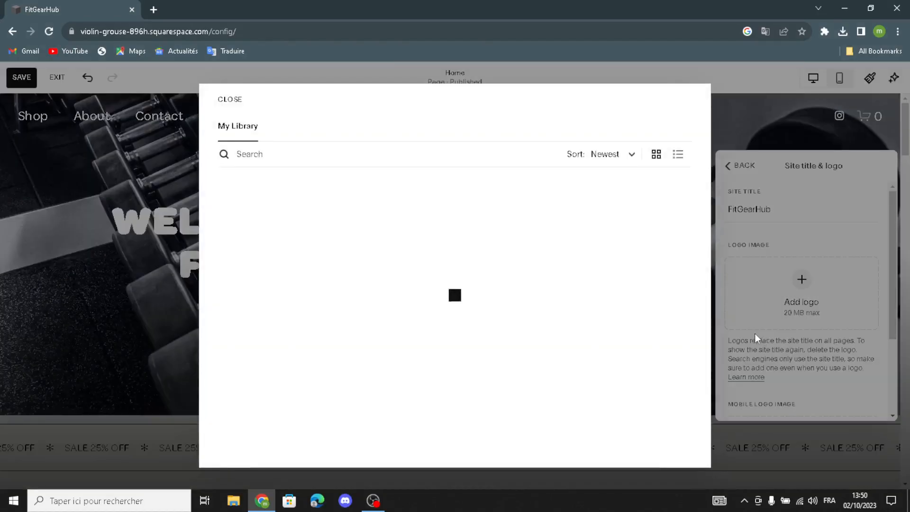
{"action": "left_click", "coordinate": [230, 98]}
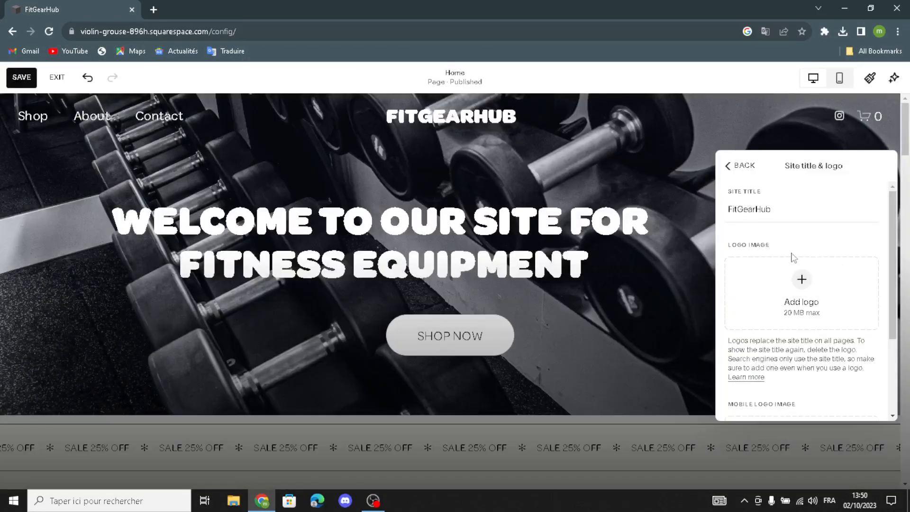
Look through the computer's Downloads, Desktop, Documents and Videos folders for a logo image to upload, and cancel the upload.
{"action": "left_click", "coordinate": [801, 279]}
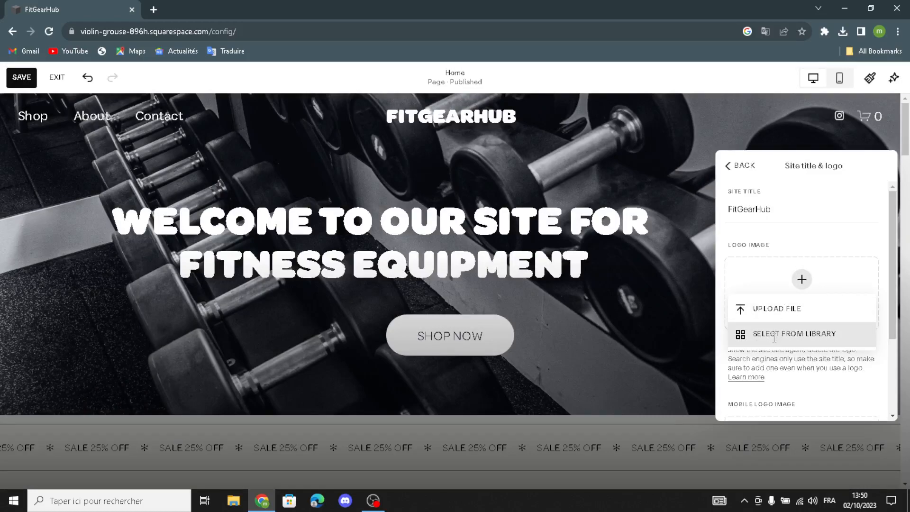
{"action": "left_click", "coordinate": [772, 316]}
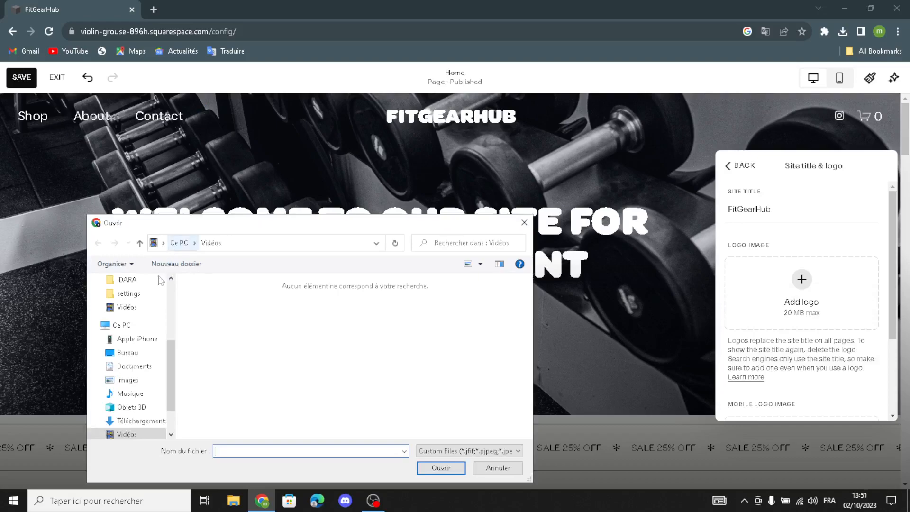
{"action": "scroll", "coordinate": [128, 339], "scroll_direction": "up", "scroll_amount": 2}
{"action": "scroll", "coordinate": [128, 339], "scroll_direction": "up", "scroll_amount": 1}
{"action": "left_click", "coordinate": [137, 315]}
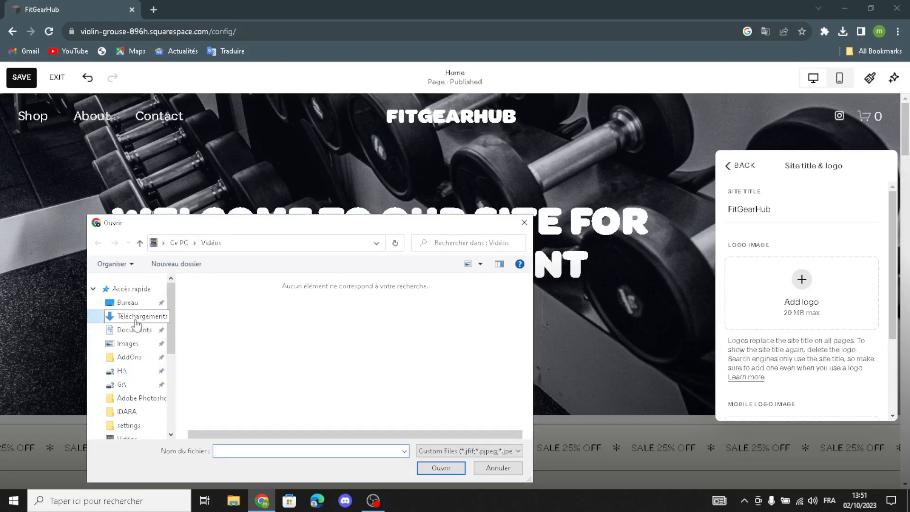
{"action": "left_click", "coordinate": [122, 303]}
{"action": "left_click", "coordinate": [127, 317]}
{"action": "left_click", "coordinate": [130, 328]}
{"action": "scroll", "coordinate": [125, 342], "scroll_direction": "down", "scroll_amount": 2}
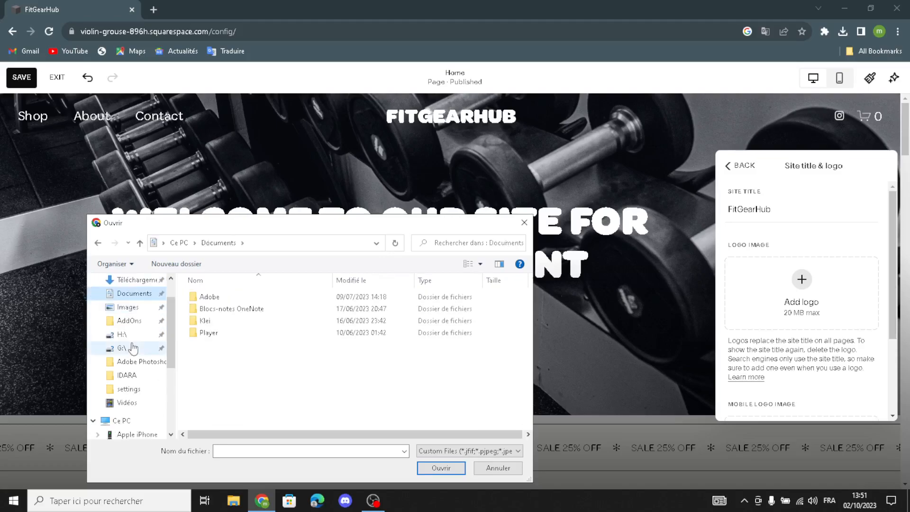
{"action": "left_click", "coordinate": [127, 389]}
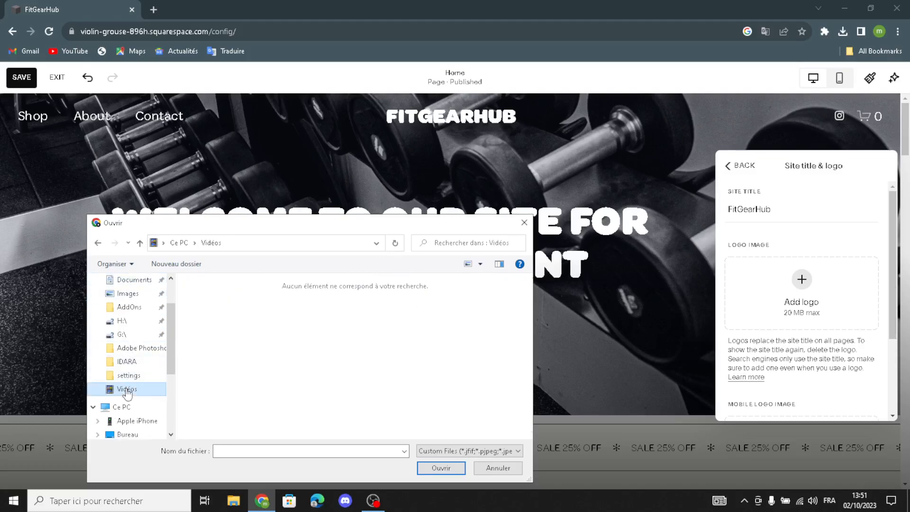
{"action": "scroll", "coordinate": [131, 403], "scroll_direction": "down", "scroll_amount": 1}
{"action": "scroll", "coordinate": [134, 413], "scroll_direction": "down", "scroll_amount": 2}
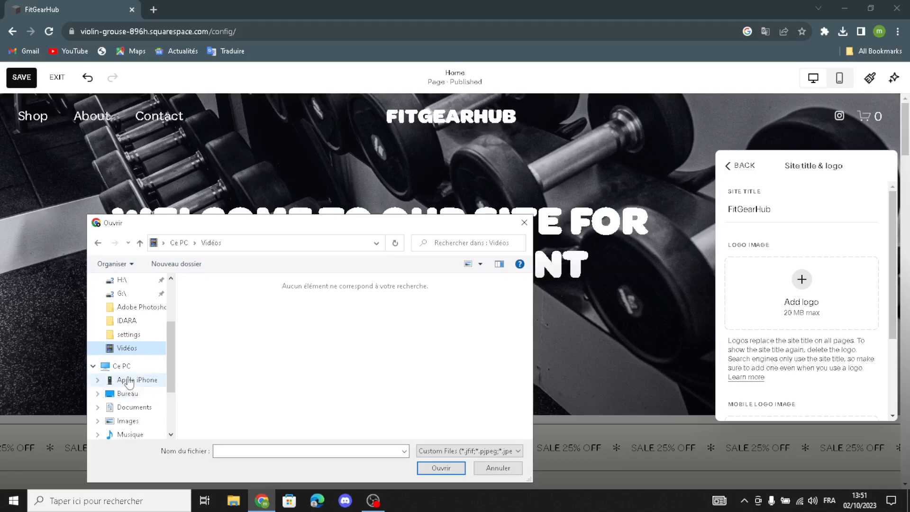
{"action": "left_click", "coordinate": [524, 223]}
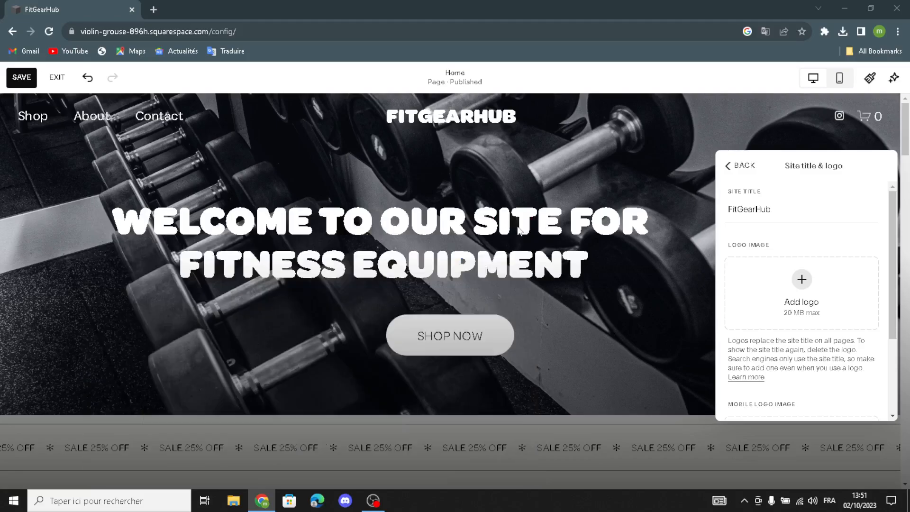
Check the editable site title in the title and logo settings and return to the global header settings.
{"action": "left_click", "coordinate": [728, 166]}
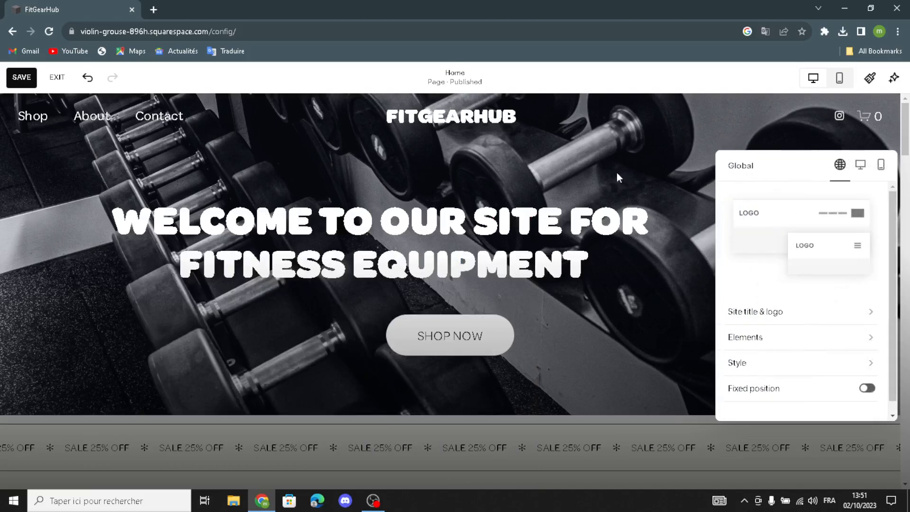
{"action": "left_click", "coordinate": [778, 314]}
{"action": "left_click", "coordinate": [793, 215]}
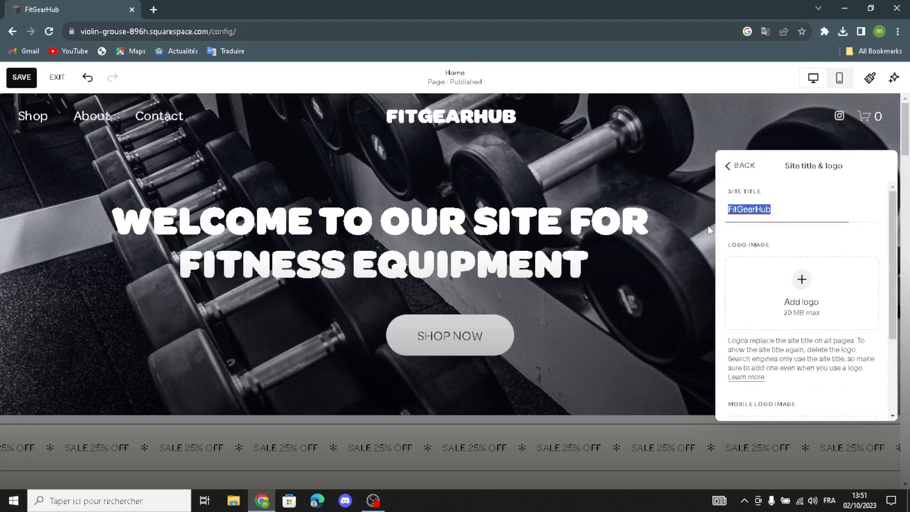
{"action": "left_click", "coordinate": [729, 166]}
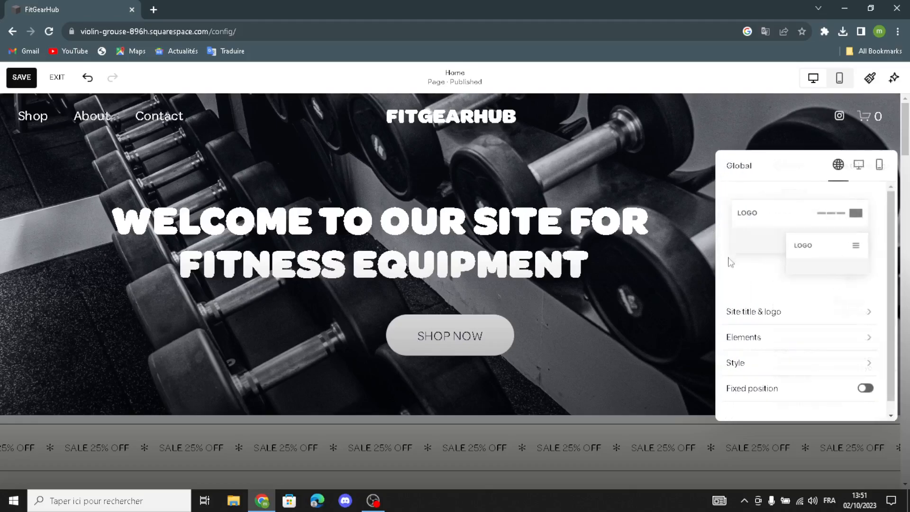
Enable the call-to-action button in the site header's elements and select its "Get Started" label text.
{"action": "left_click", "coordinate": [743, 342]}
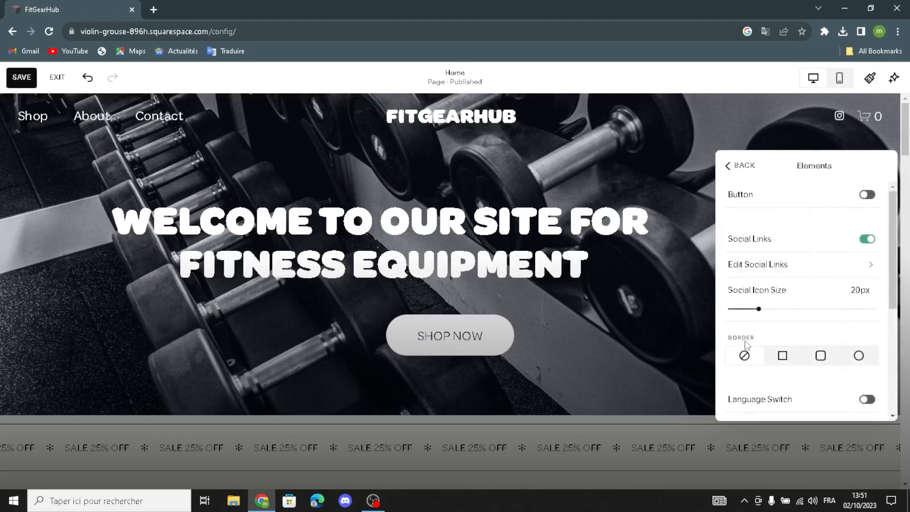
{"action": "scroll", "coordinate": [791, 244], "scroll_direction": "down", "scroll_amount": 2}
{"action": "scroll", "coordinate": [791, 243], "scroll_direction": "up", "scroll_amount": 1}
{"action": "scroll", "coordinate": [791, 243], "scroll_direction": "down", "scroll_amount": 2}
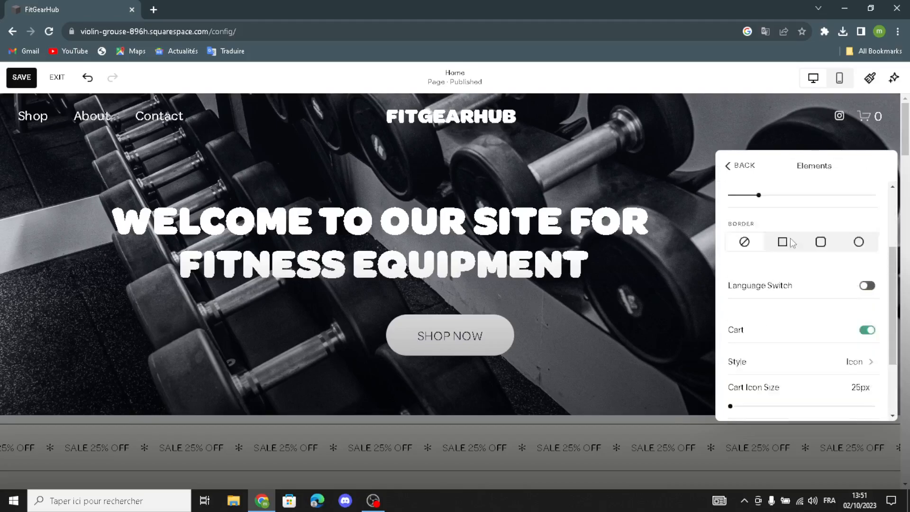
{"action": "scroll", "coordinate": [791, 243], "scroll_direction": "up", "scroll_amount": 3}
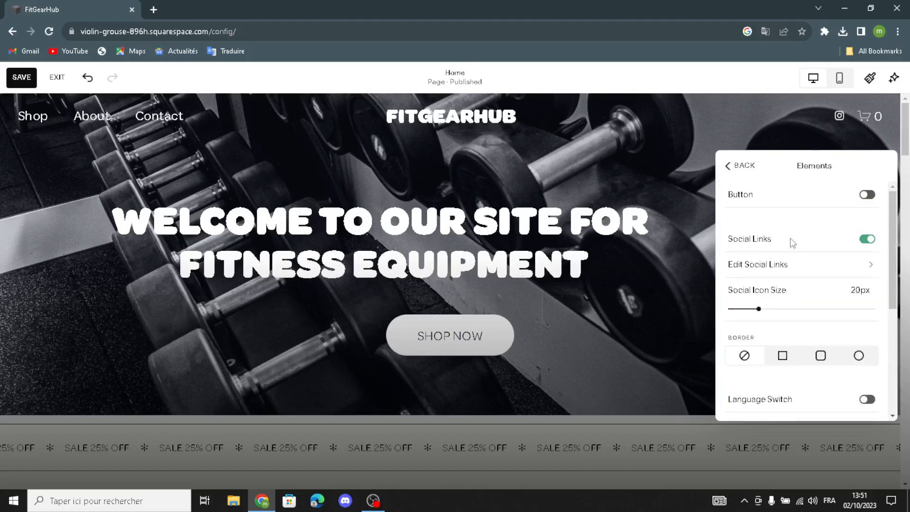
{"action": "left_click", "coordinate": [867, 195]}
{"action": "left_click_drag", "start_coordinate": [806, 221], "coordinate": [728, 222]}
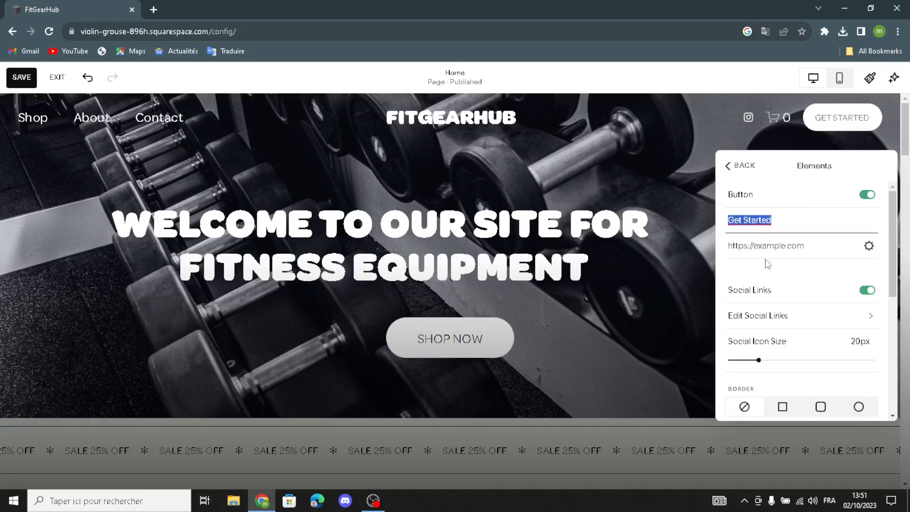
Review the header's social icon border, language switch and cart options, and close the header settings.
{"action": "scroll", "coordinate": [751, 346], "scroll_direction": "down", "scroll_amount": 3}
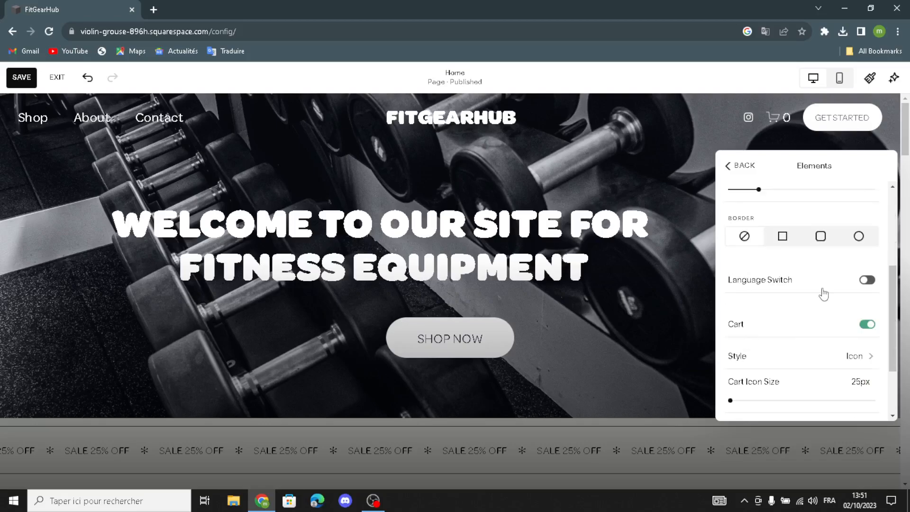
{"action": "scroll", "coordinate": [810, 266], "scroll_direction": "down", "scroll_amount": 2}
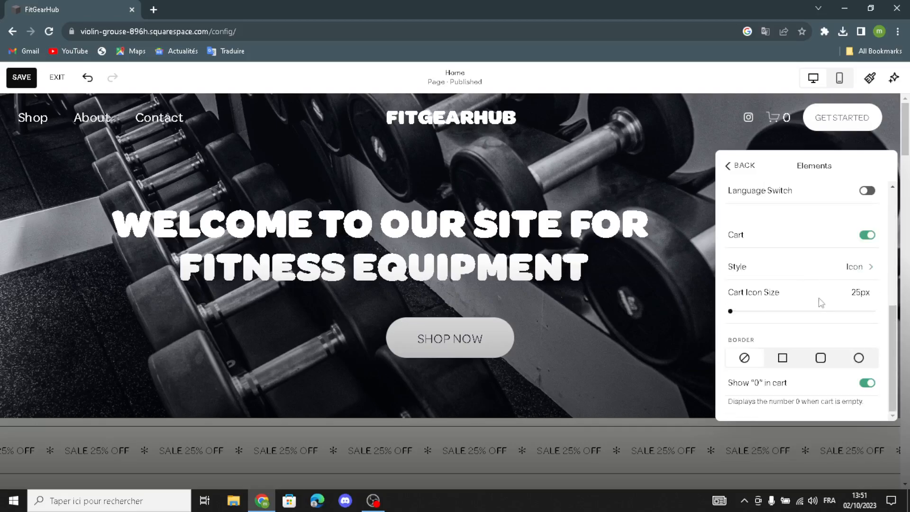
{"action": "left_click", "coordinate": [729, 166]}
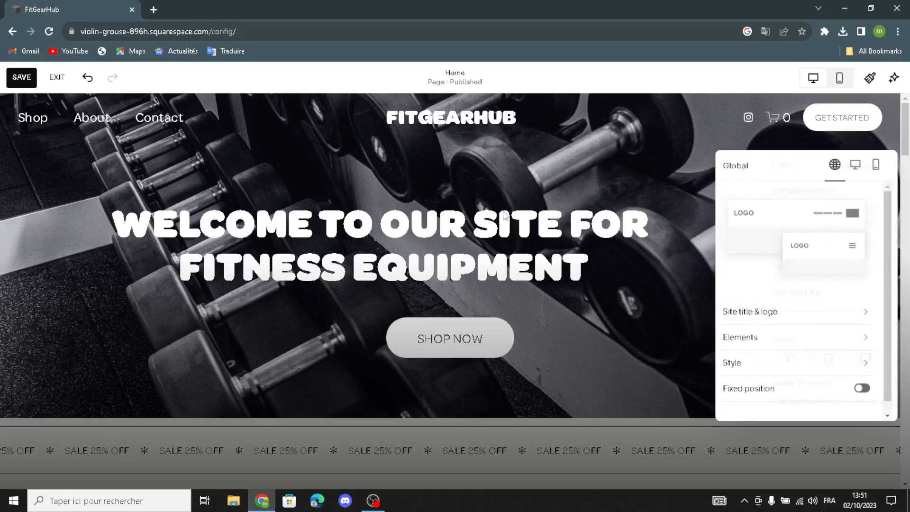
{"action": "left_click", "coordinate": [646, 147]}
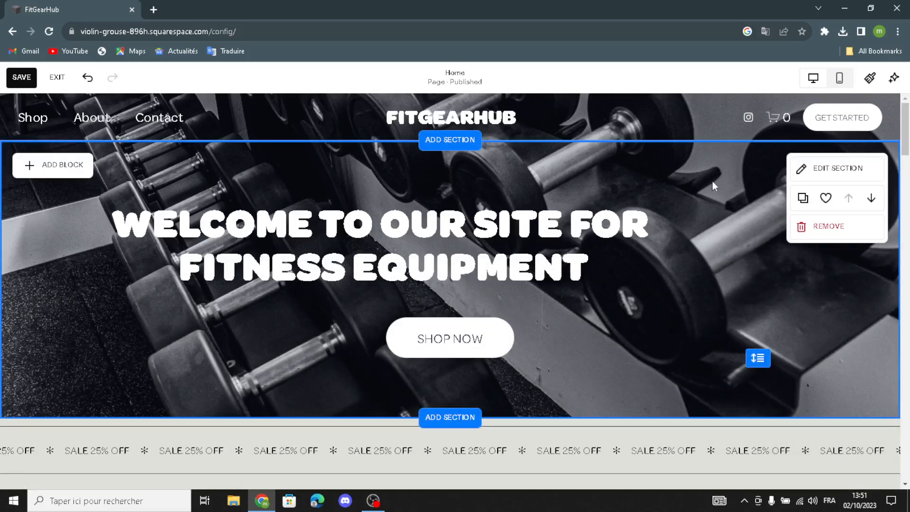